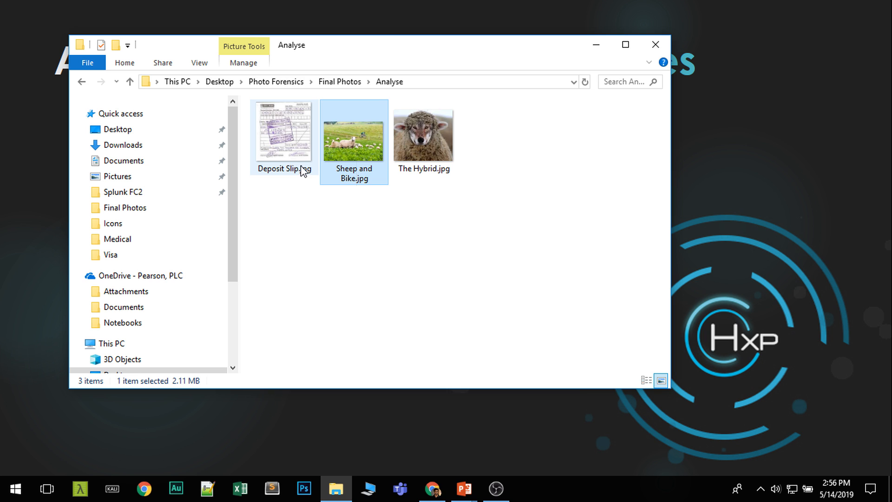
Step: Inspect the file properties and details of Sheep and Bike.jpg, then dismiss the window
right_click(355, 139)
click(374, 493)
click(398, 465)
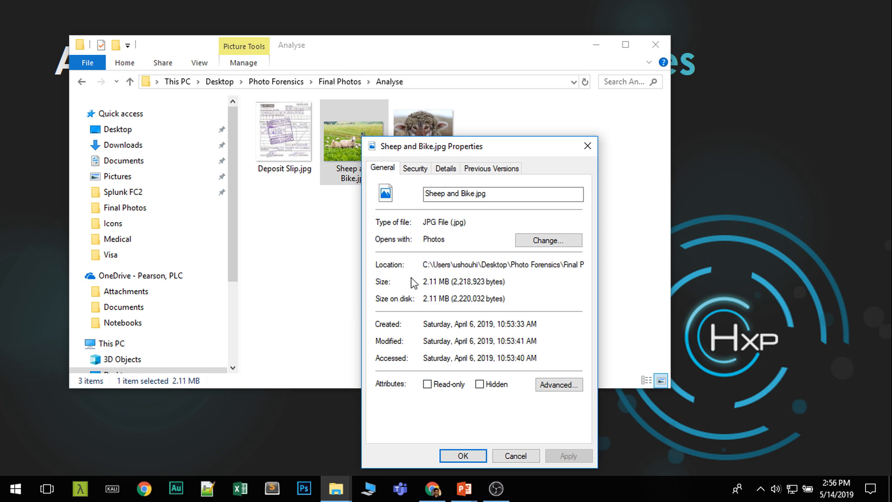
drag(456, 159, 501, 54)
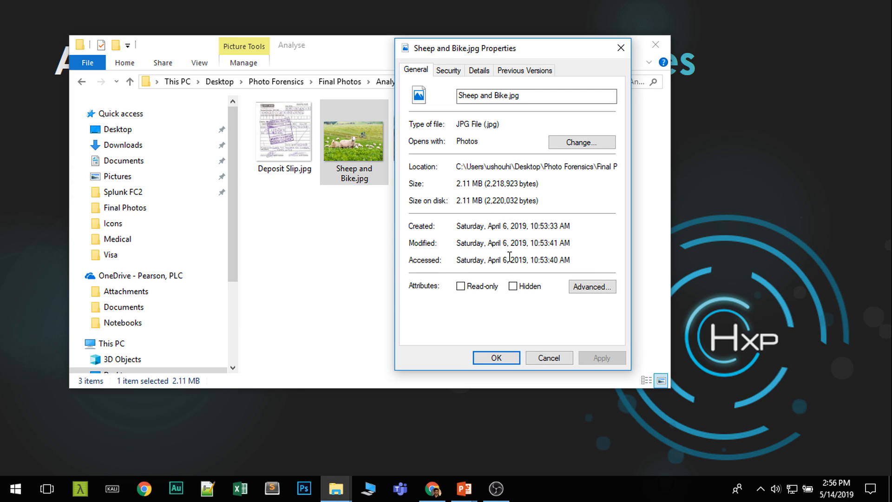
click(480, 70)
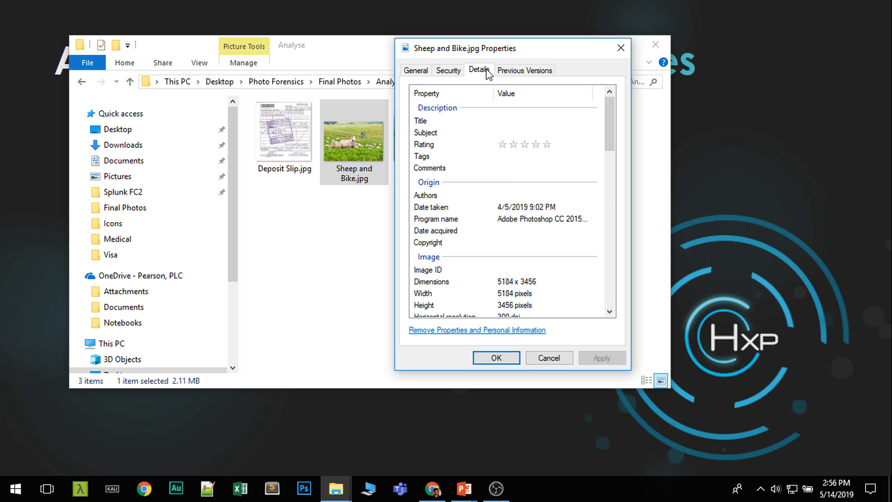
scroll(524, 245, down, 1)
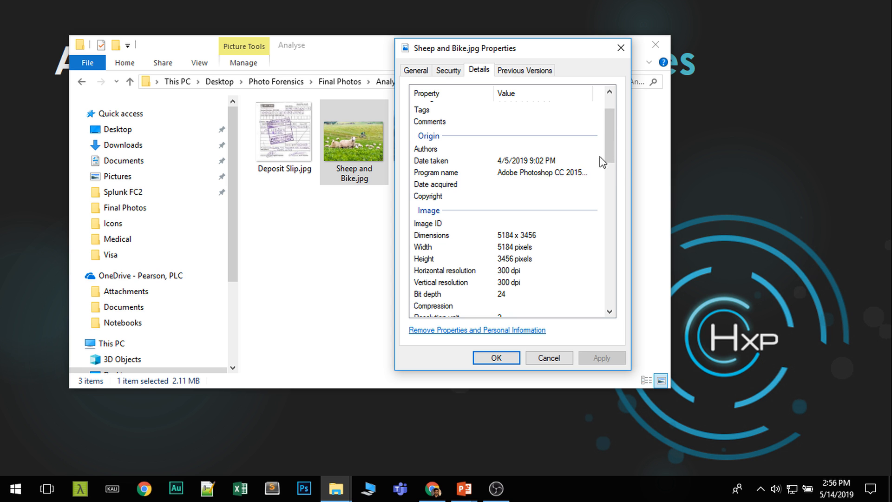
mouse_move(610, 122)
mouse_down()
mouse_move(612, 178)
mouse_move(614, 98)
mouse_up()
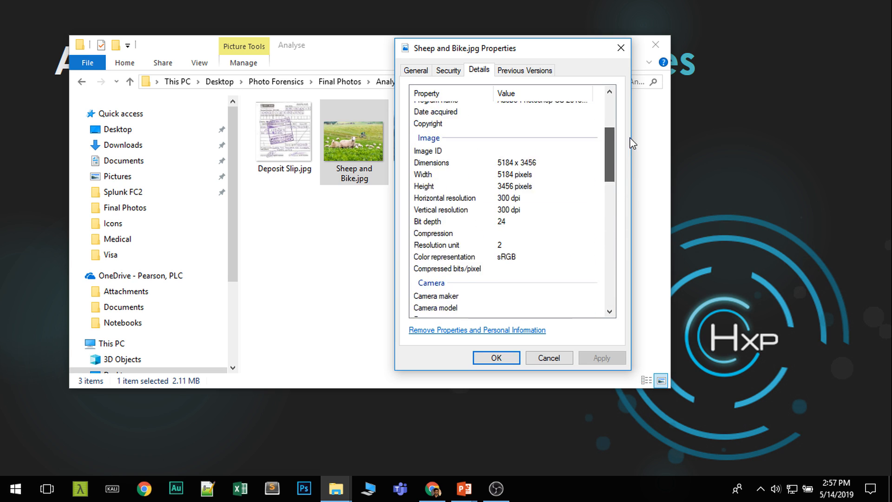
click(621, 48)
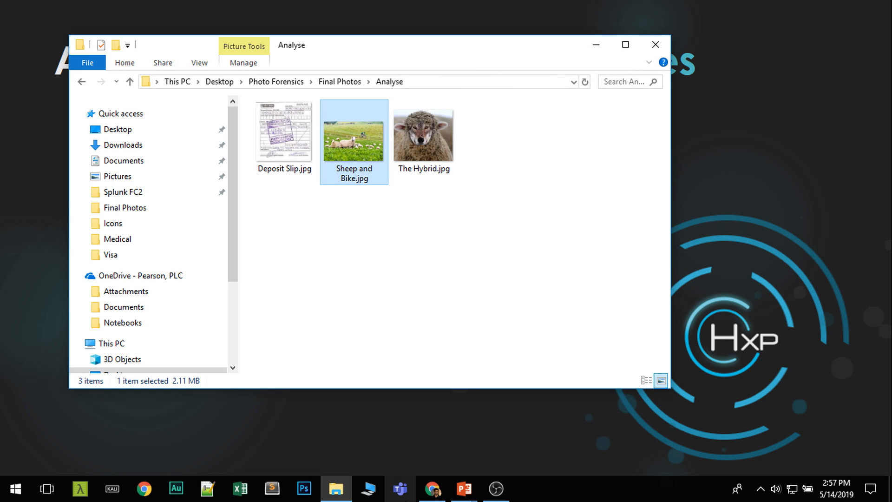
Step: Choose Sheep and Bike.jpg as the photo to upload in FotoForensics
click(433, 489)
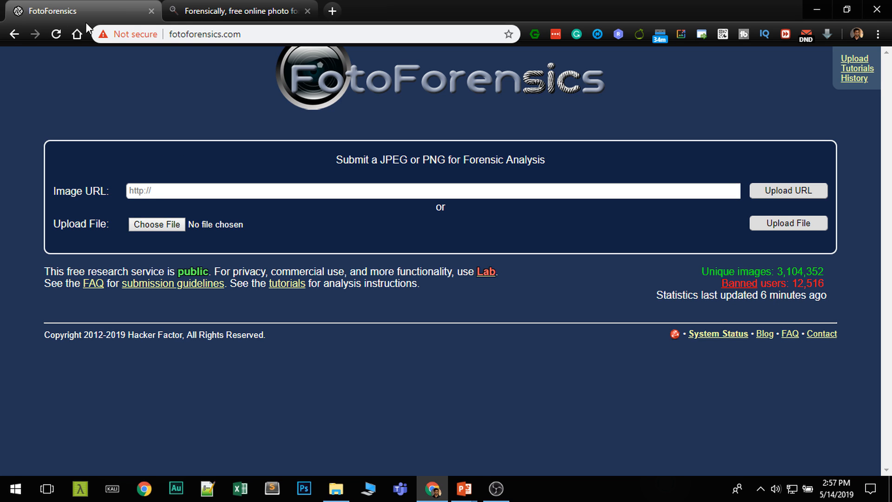
click(157, 224)
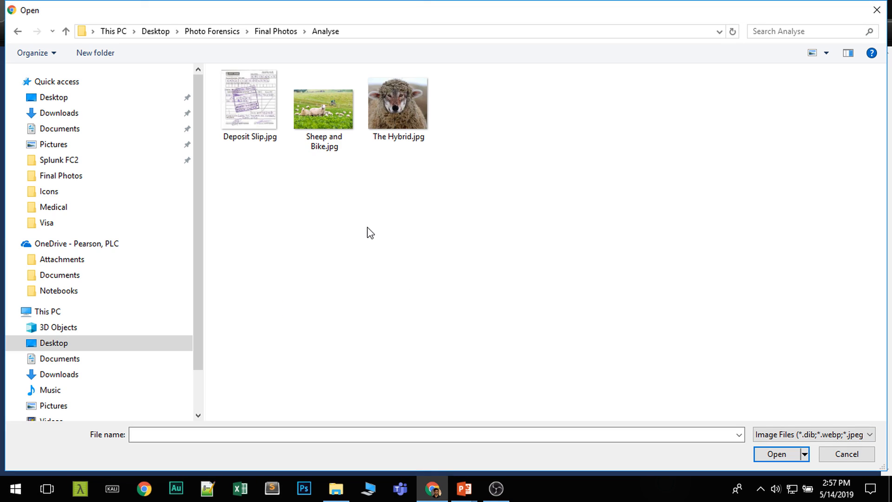
click(324, 112)
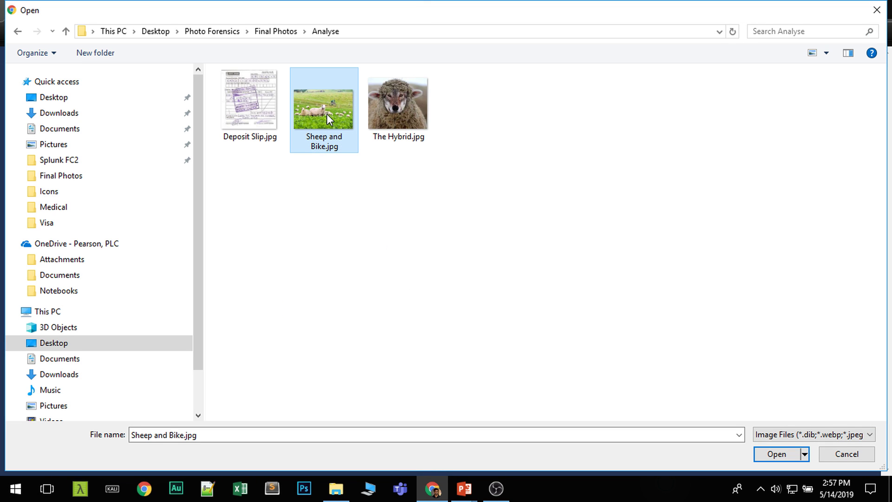
click(776, 454)
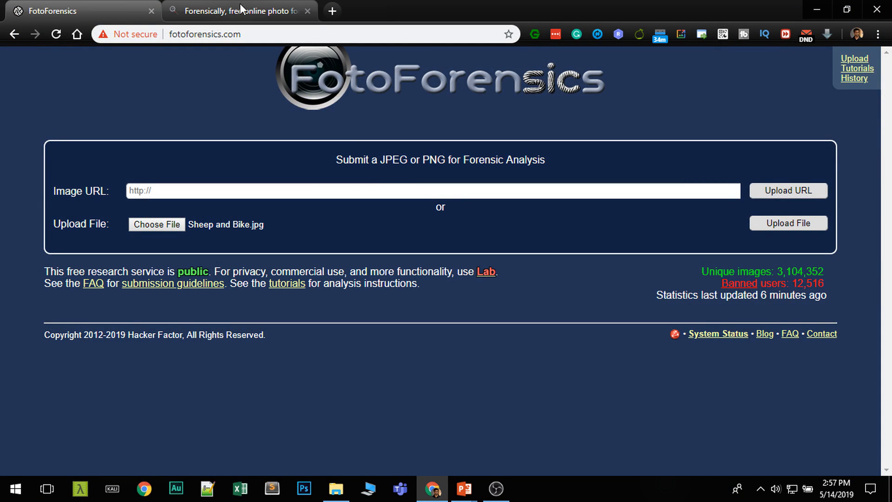
Step: Load Sheep and Bike.jpg into Forensically, then upload it for analysis in FotoForensics
click(240, 11)
click(218, 68)
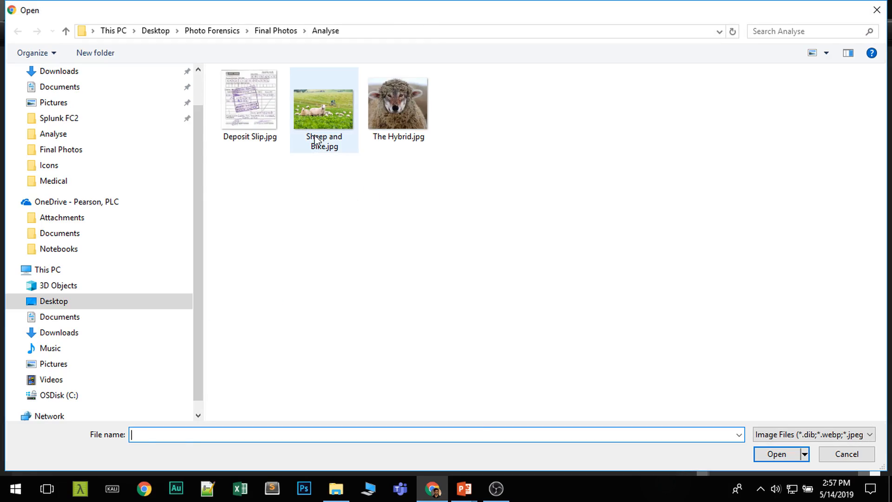
double_click(324, 112)
click(83, 11)
click(789, 223)
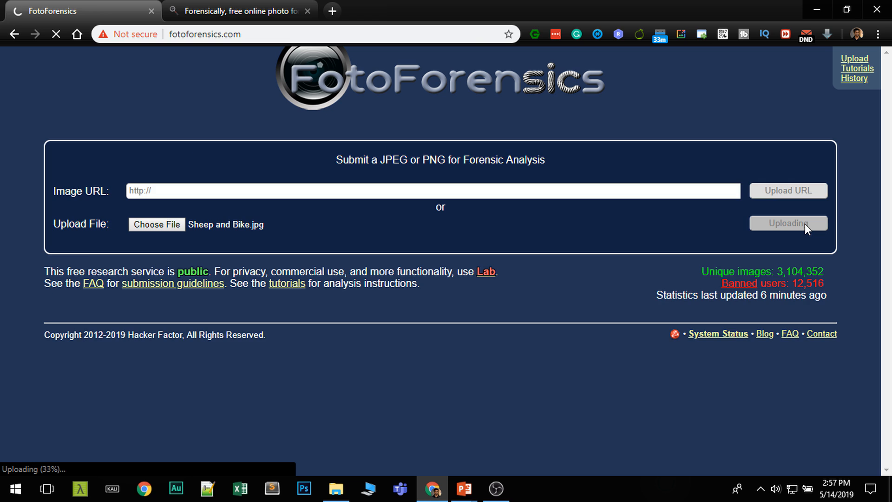
Step: Show the metadata report and highlight the History Software Agent value
click(79, 196)
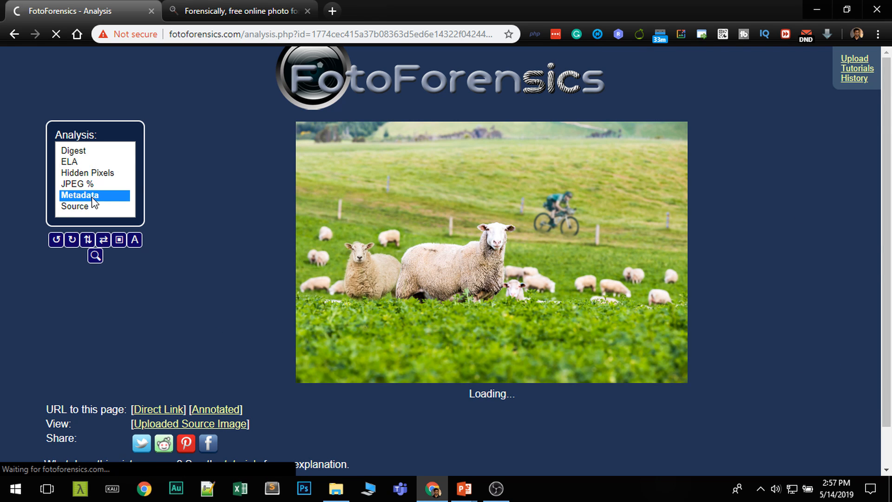
scroll(219, 262, down, 1)
scroll(217, 256, down, 4)
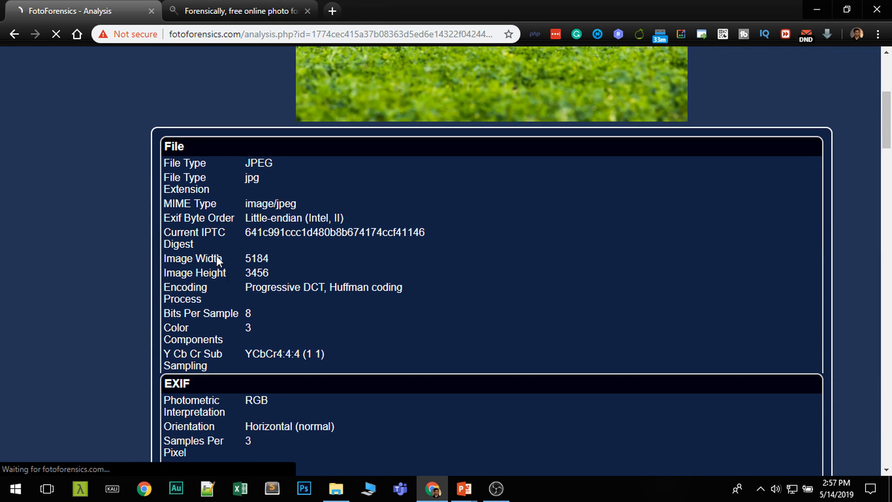
scroll(225, 299, down, 8)
scroll(285, 332, down, 2)
scroll(285, 332, down, 3)
scroll(285, 333, down, 2)
scroll(286, 337, down, 3)
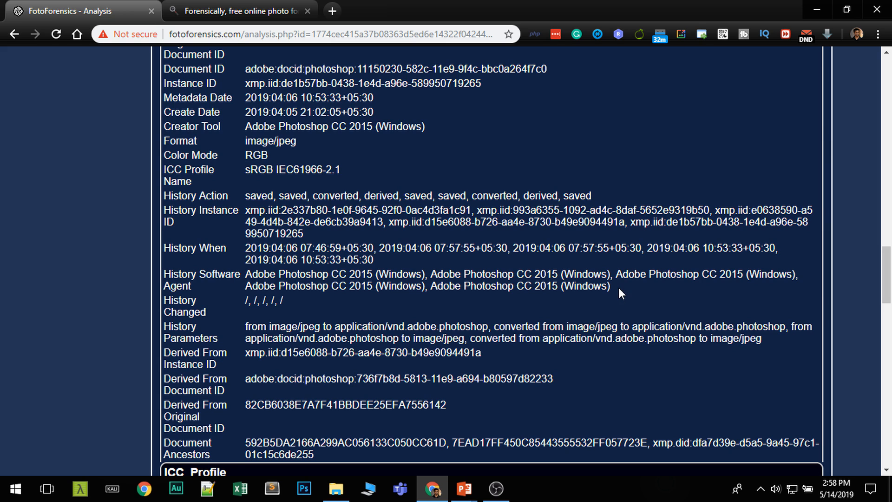
drag(613, 288, 246, 279)
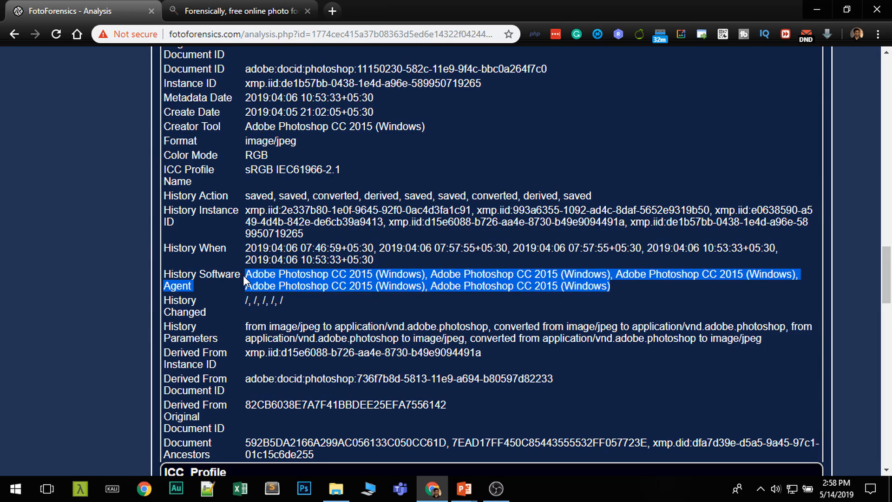
scroll(373, 350, down, 5)
scroll(373, 349, up, 5)
scroll(373, 349, up, 5)
scroll(389, 452, up, 3)
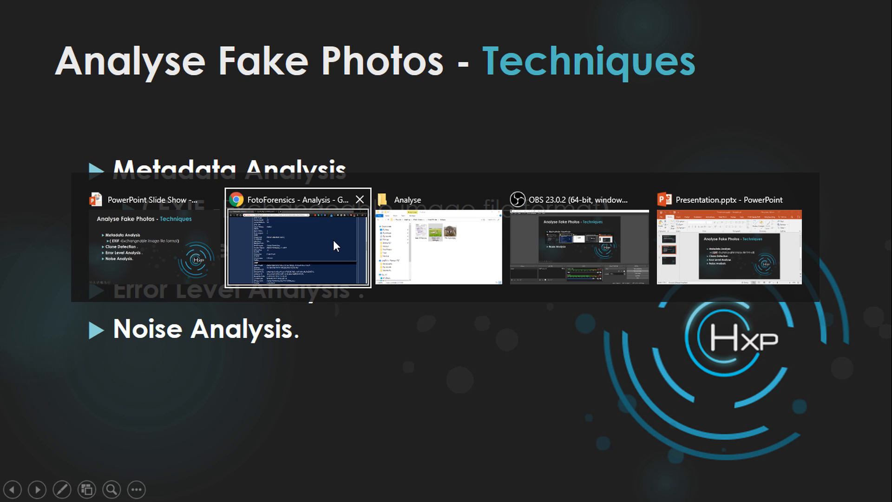
click(333, 240)
scroll(353, 312, down, 5)
scroll(352, 312, down, 5)
scroll(352, 312, down, 2)
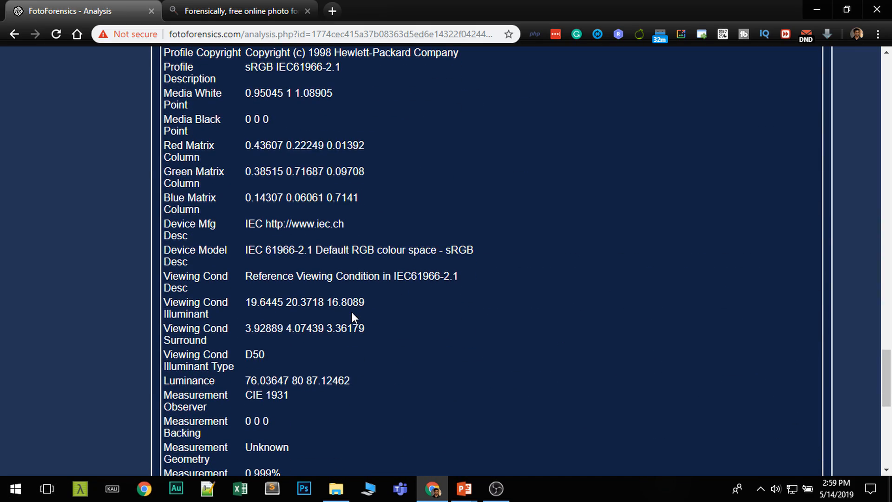
scroll(352, 312, down, 4)
scroll(348, 308, down, 2)
scroll(345, 306, down, 4)
scroll(345, 304, up, 4)
scroll(345, 303, up, 3)
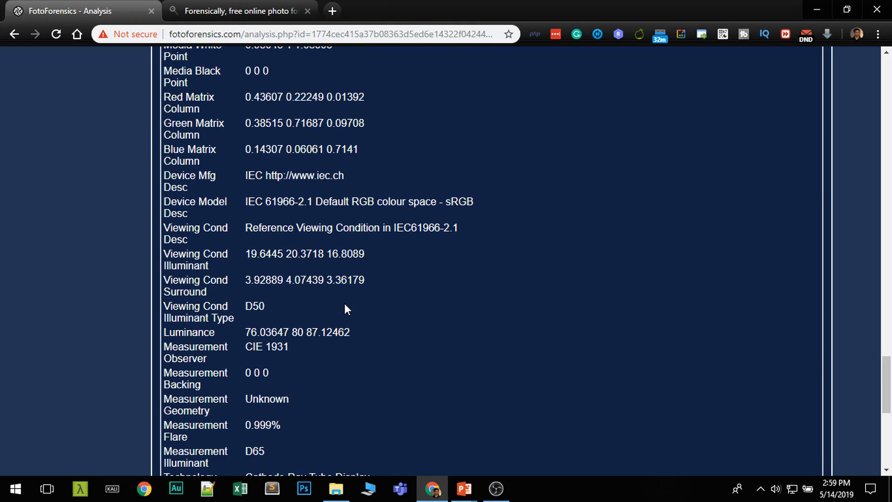
scroll(345, 304, up, 5)
scroll(341, 300, up, 6)
scroll(341, 297, up, 5)
scroll(341, 301, up, 6)
scroll(341, 302, up, 8)
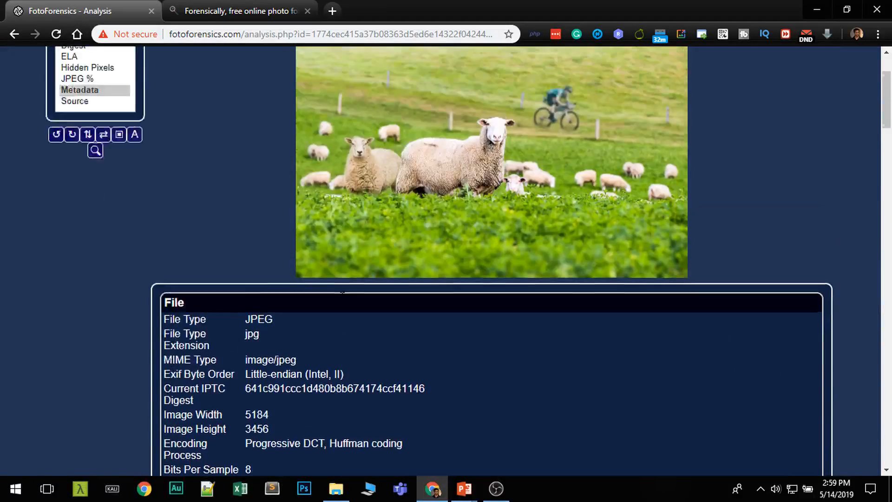
scroll(246, 273, up, 3)
Step: View Forensically's Meta Data panel, highlighting Adobe Photoshop CC 2015 as software, then return to Magnifier
click(244, 11)
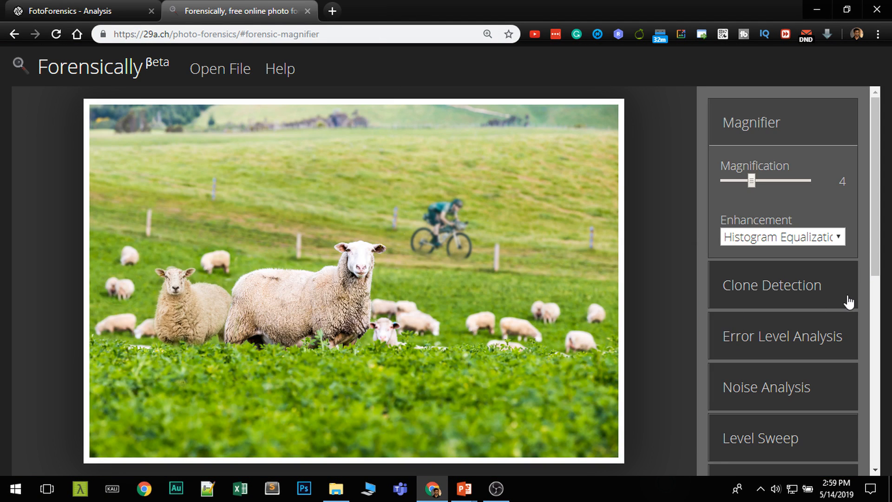
drag(871, 184, 875, 314)
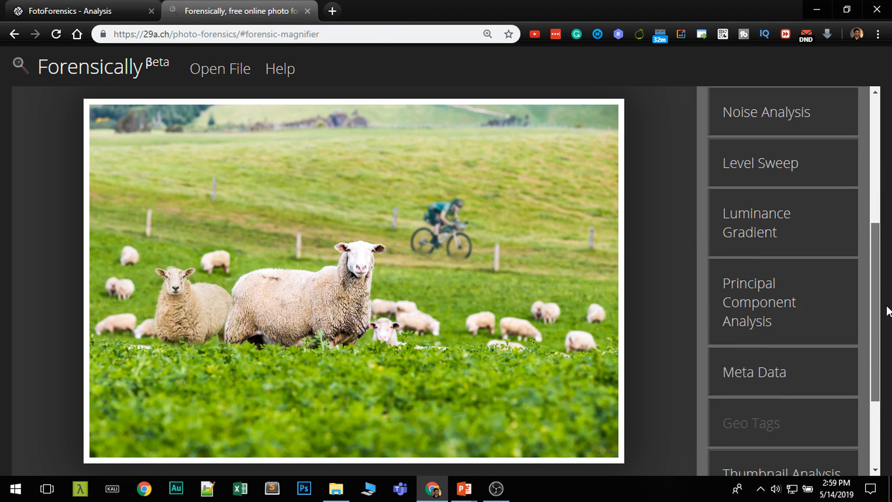
click(819, 314)
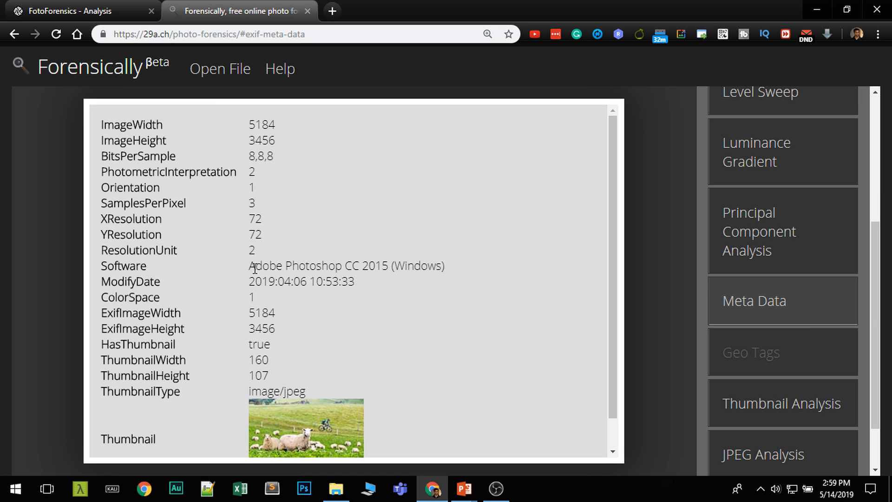
drag(255, 269, 421, 265)
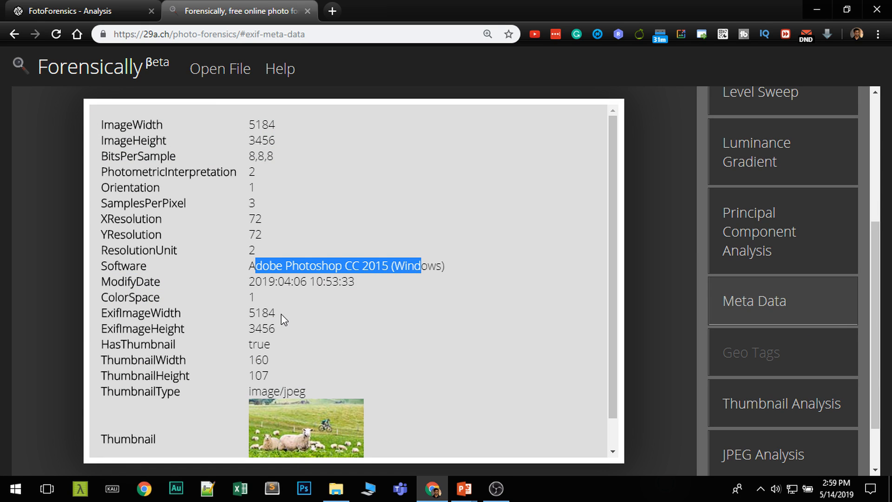
scroll(281, 314, down, 1)
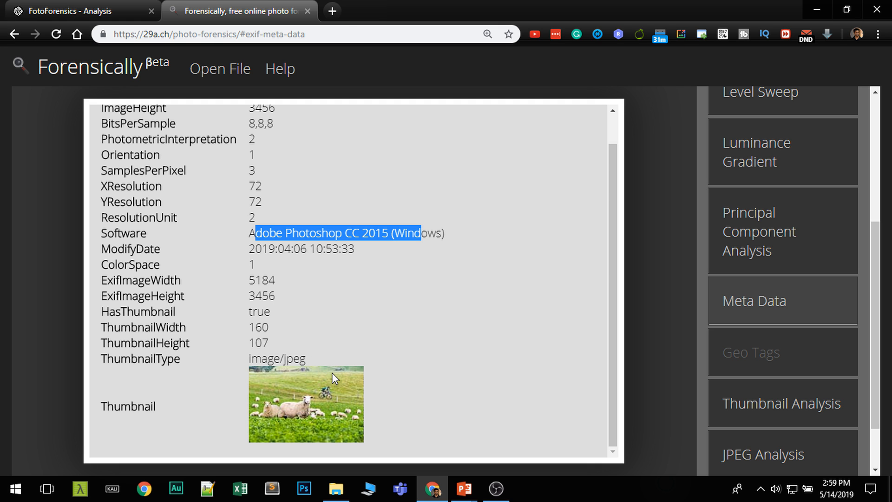
key(alt+Left)
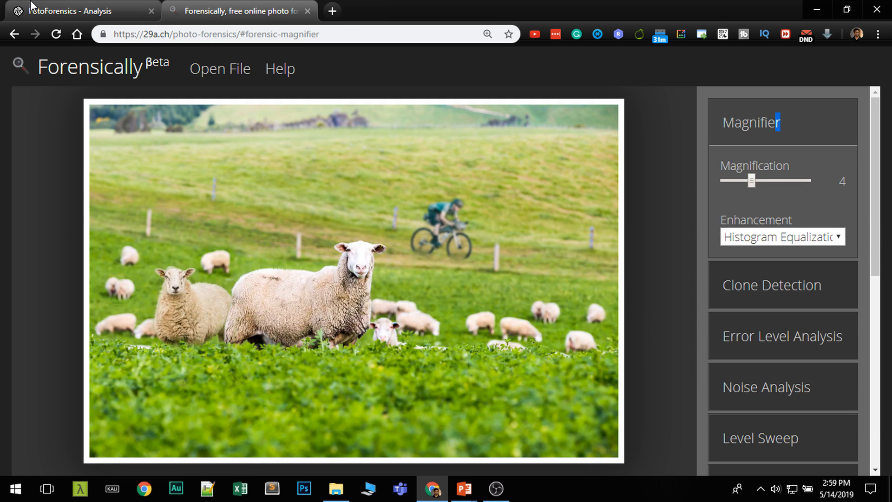
click(66, 11)
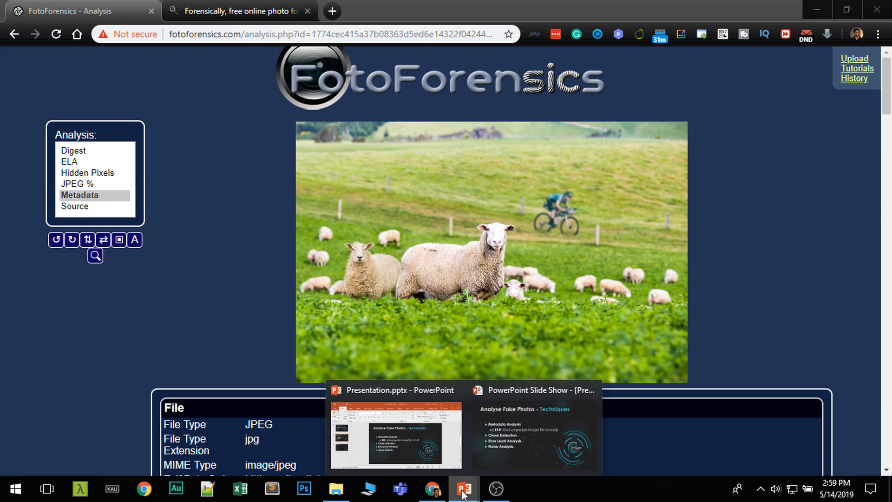
click(237, 11)
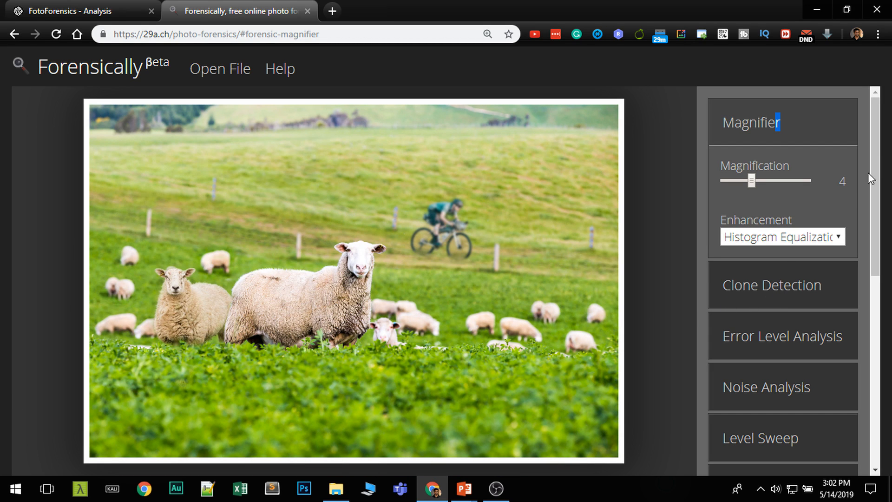
drag(881, 145, 874, 164)
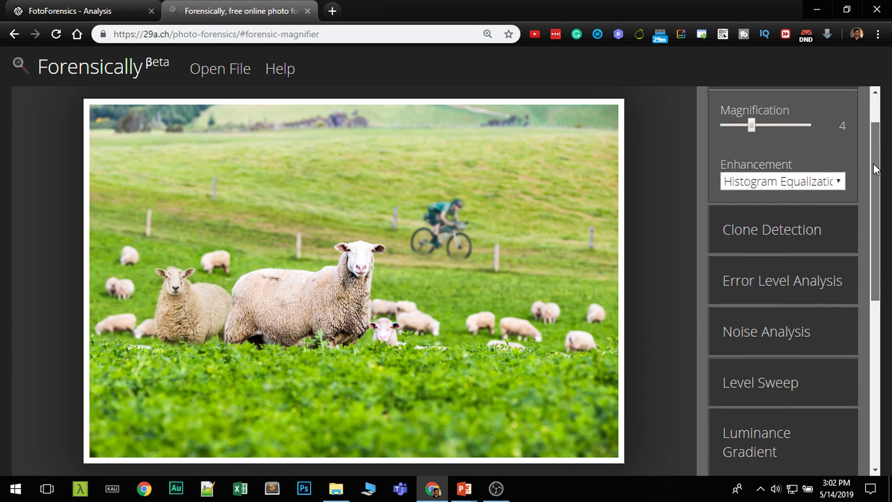
Step: Run clone detection and try minimal similarity 0.05 and 0.17 before settling on 0.10
click(749, 237)
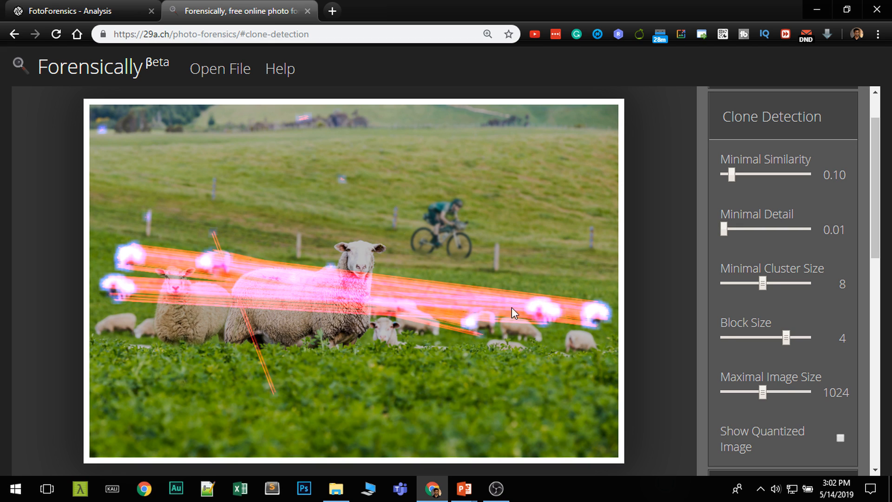
drag(730, 175, 727, 175)
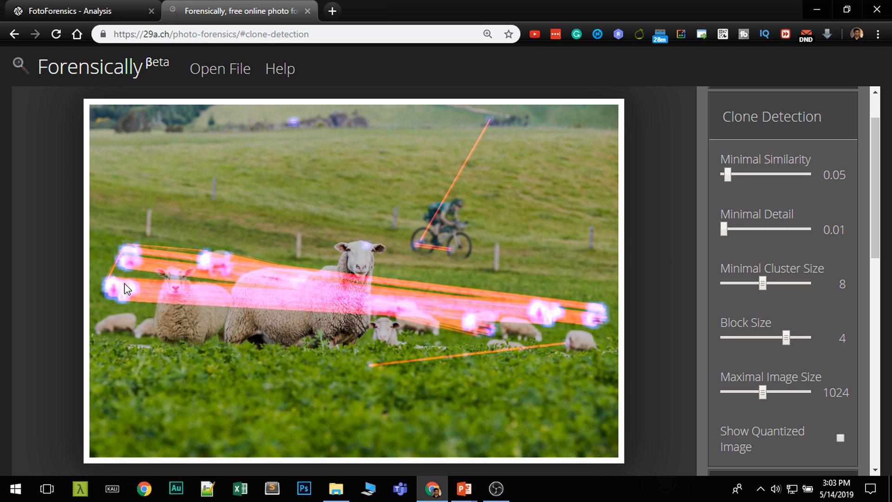
drag(727, 175, 738, 175)
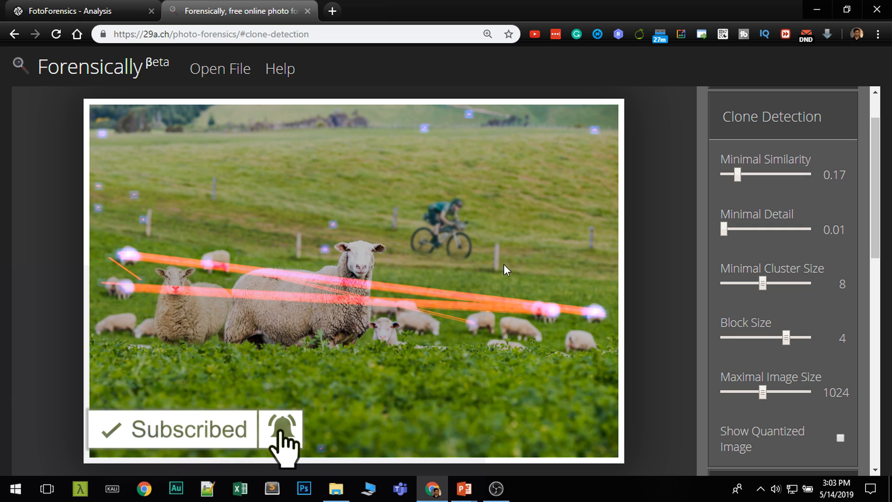
drag(738, 175, 732, 175)
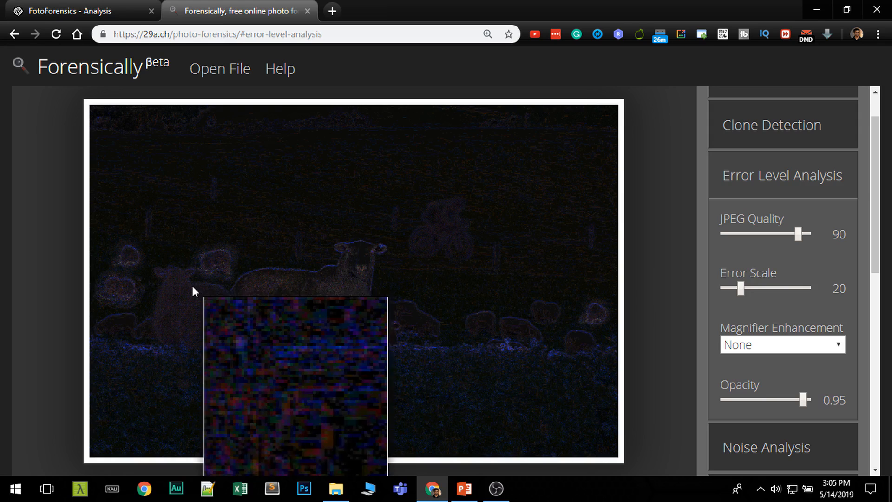
scroll(202, 272, up, 3)
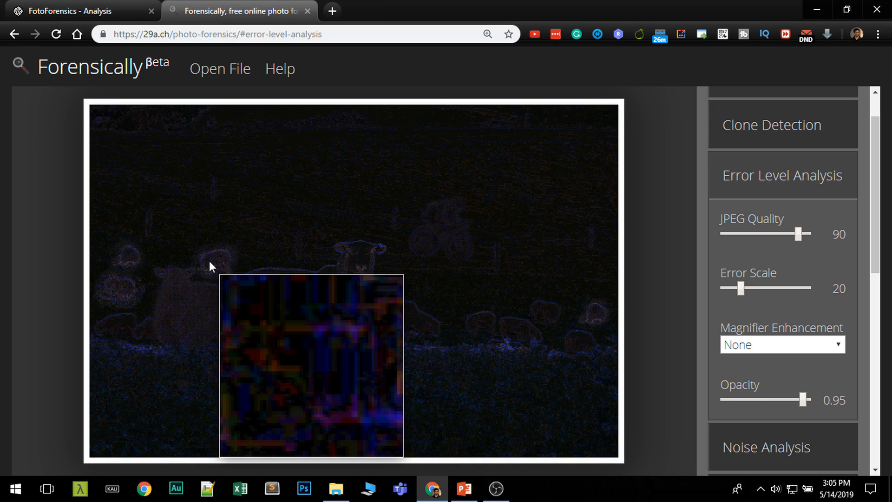
scroll(253, 272, down, 3)
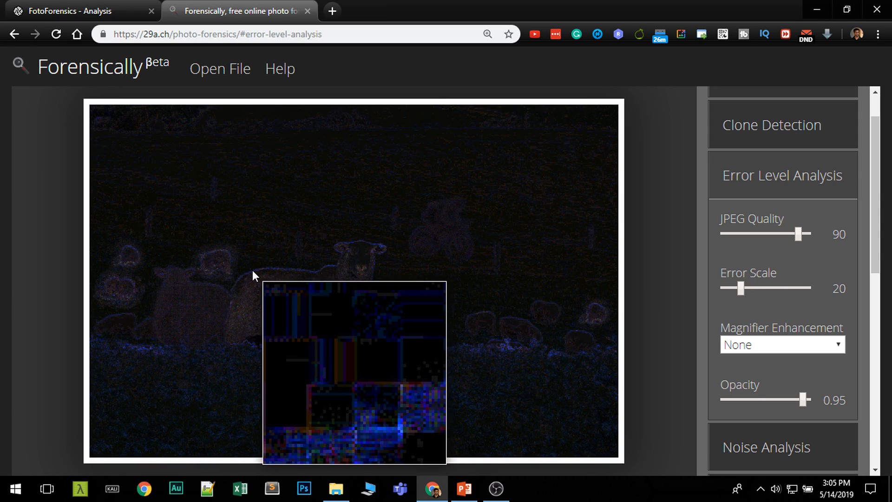
scroll(249, 271, down, 2)
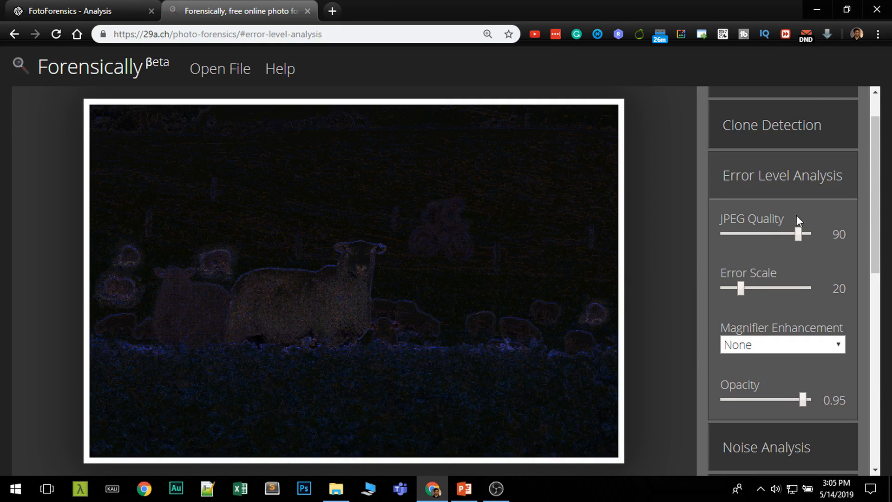
Step: Lower the ELA JPEG quality from 90 to 82 and then 76
drag(799, 235, 793, 235)
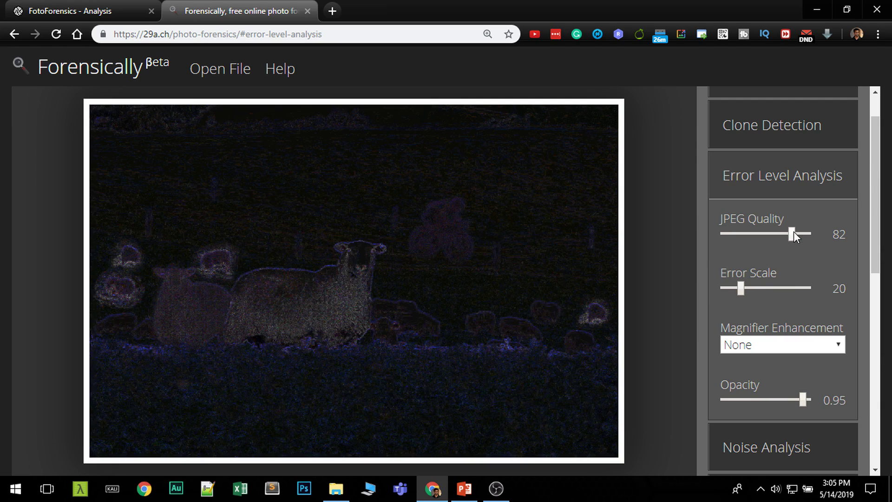
drag(794, 234, 785, 235)
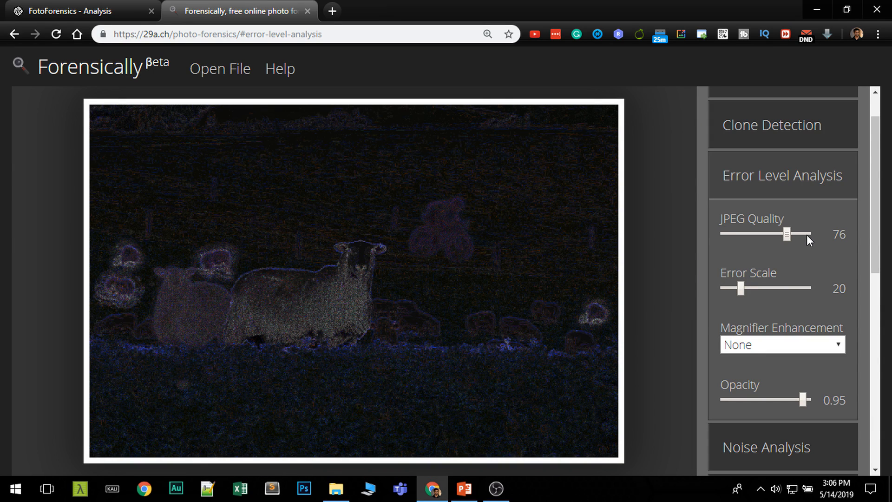
Step: Compare error levels at JPEG quality 100, 97, 90, 80 and 55, then move to noise analysis
click(809, 234)
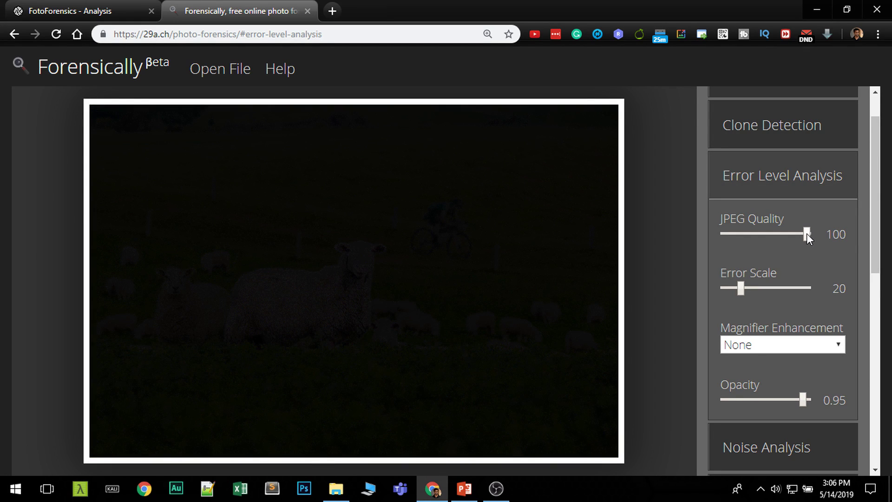
drag(806, 233, 806, 232)
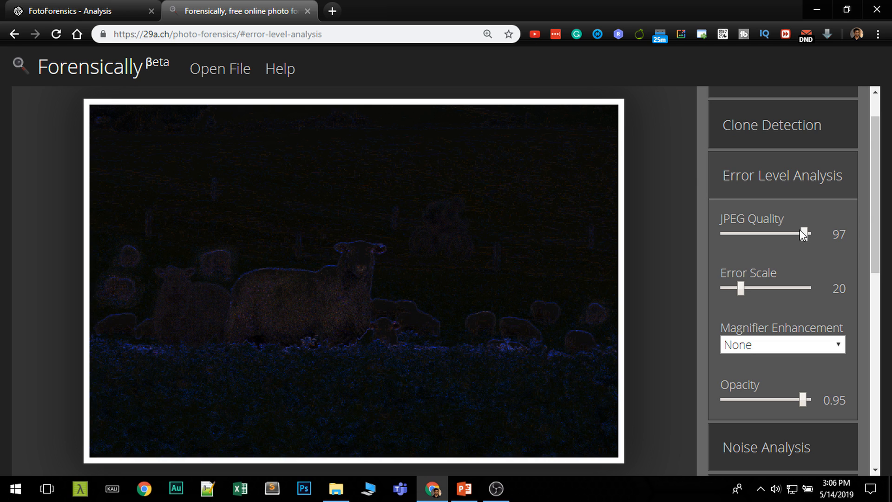
drag(804, 233, 797, 234)
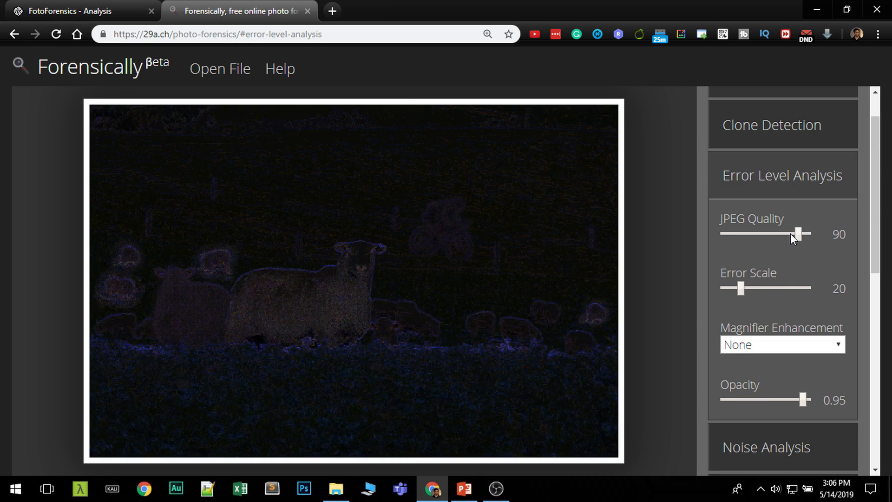
drag(797, 233, 769, 235)
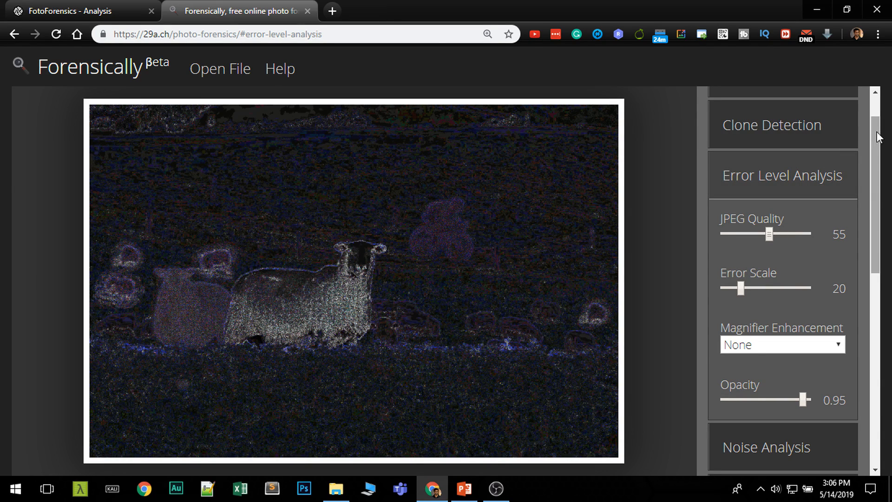
drag(865, 165, 880, 174)
scroll(780, 279, down, 1)
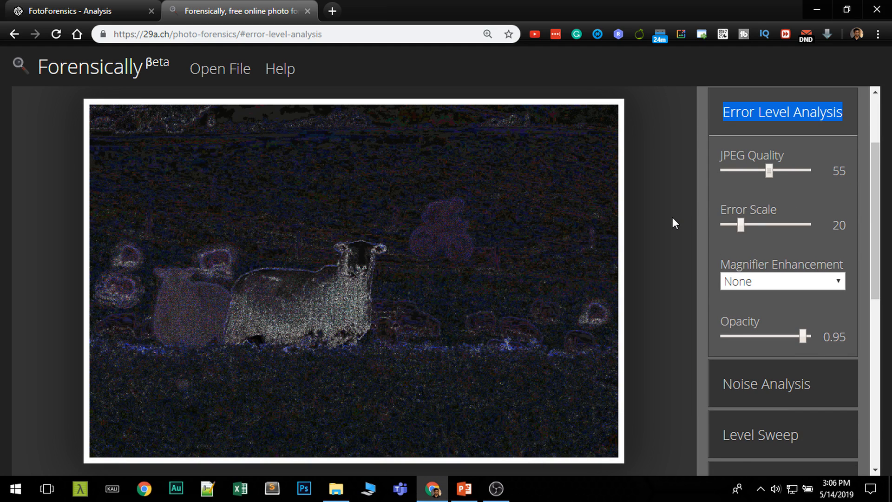
click(766, 384)
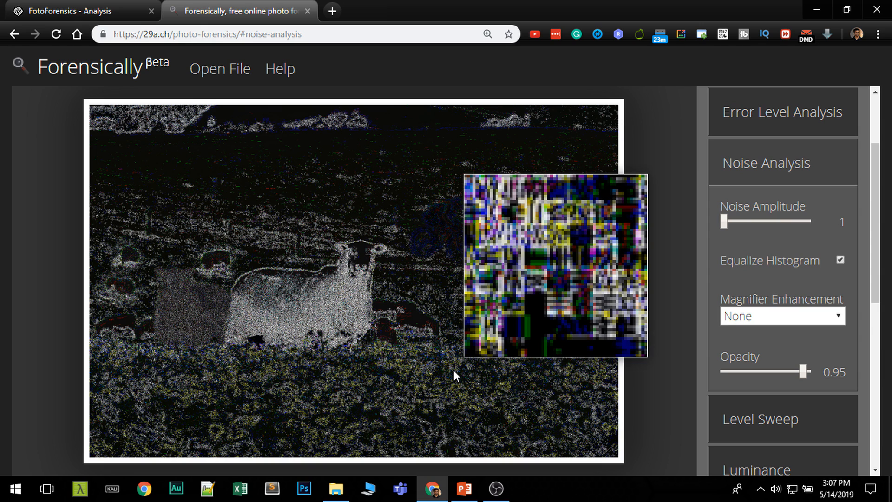
scroll(810, 174, up, 2)
scroll(810, 139, up, 2)
click(810, 125)
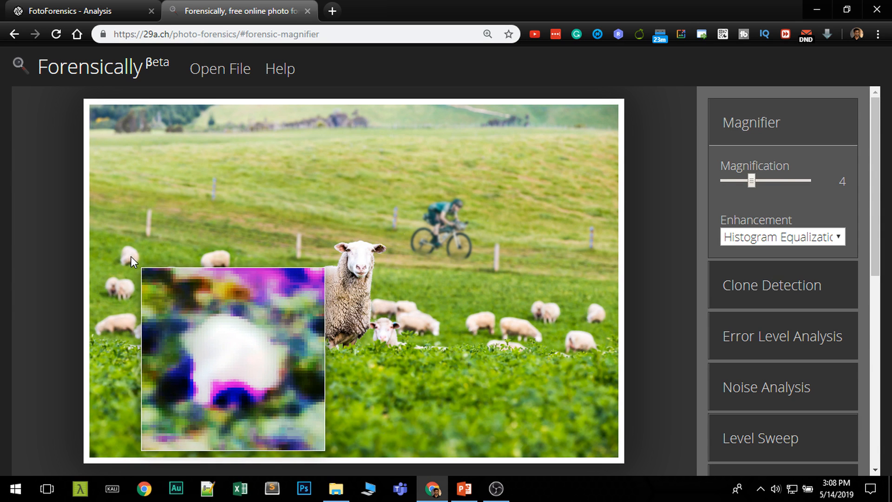
click(782, 284)
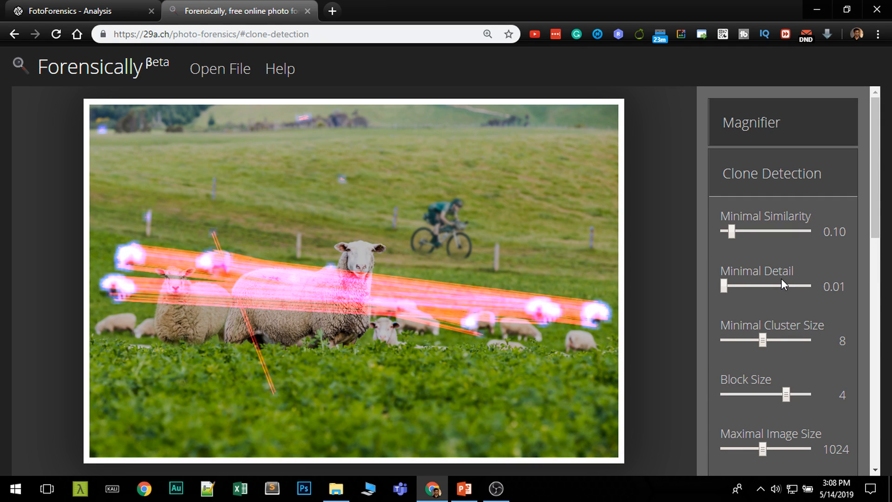
drag(877, 150, 877, 239)
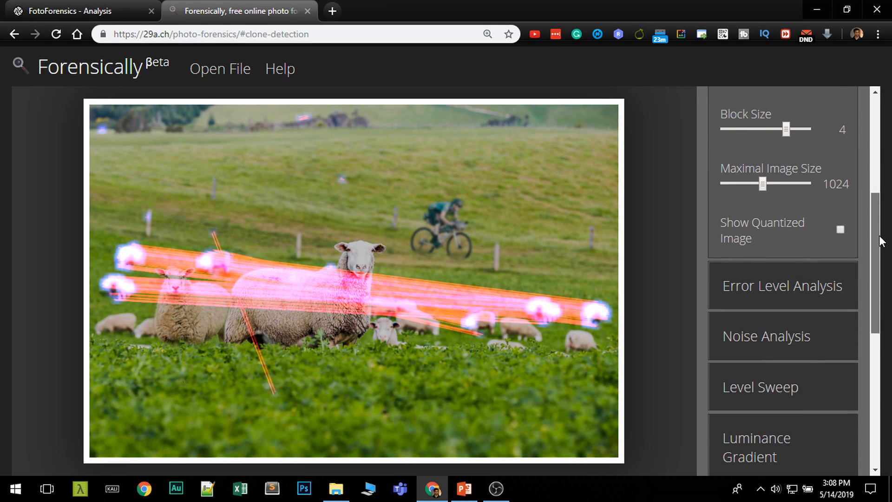
click(811, 270)
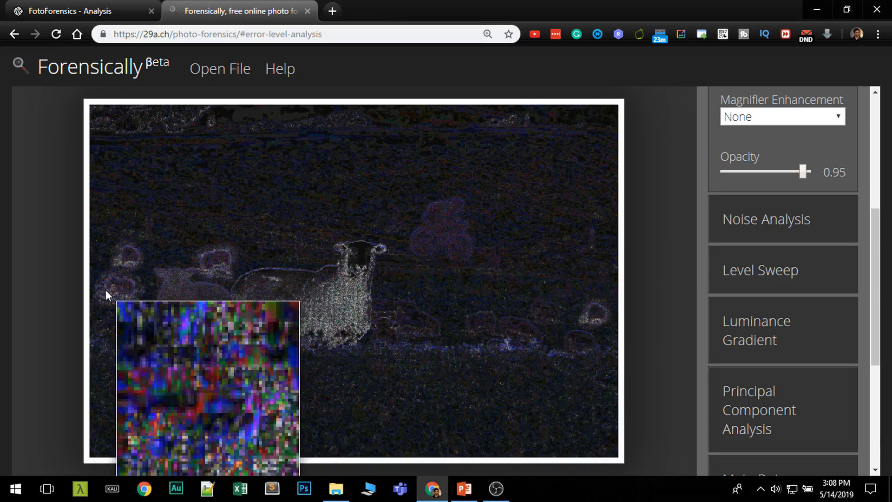
click(773, 221)
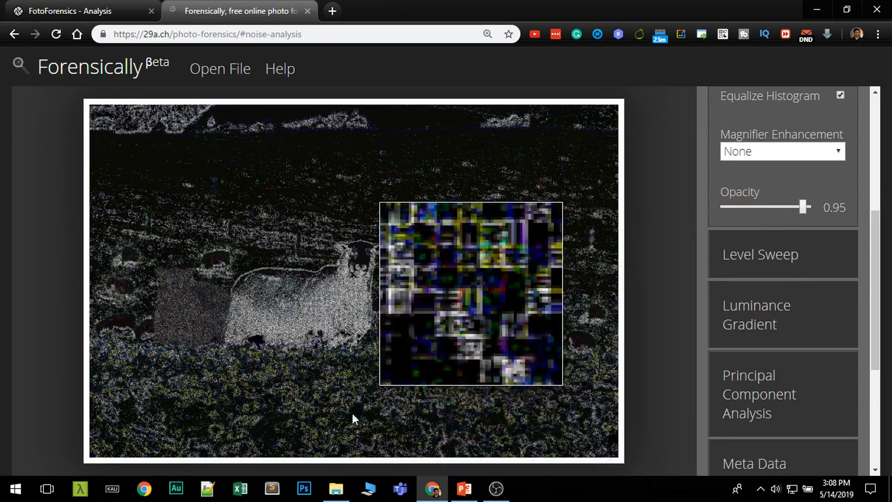
Step: Open Heard _original.jpg in Photos from the Final Photos folder and switch Forensically to Magnifier
click(335, 489)
click(82, 81)
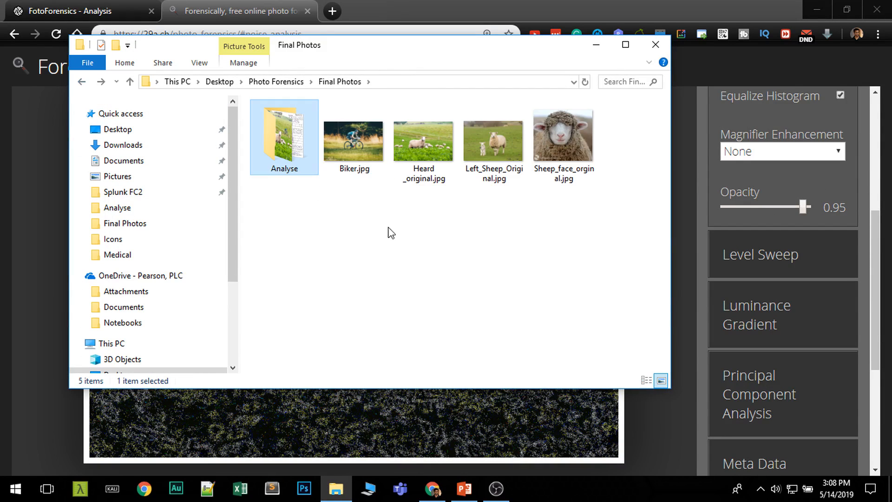
double_click(422, 143)
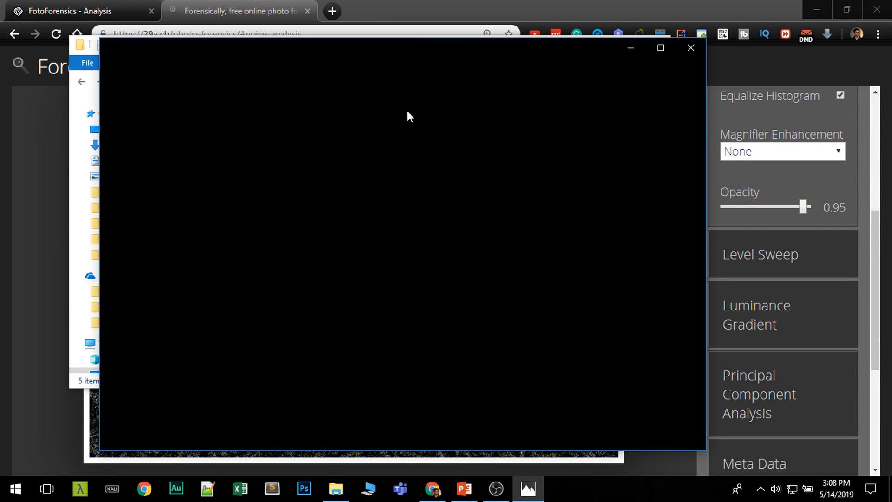
mouse_move(271, 271)
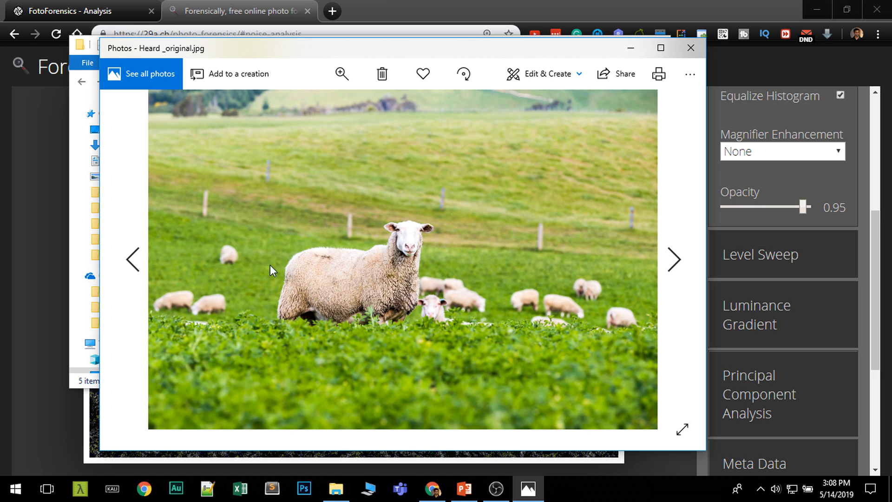
drag(473, 48, 509, 80)
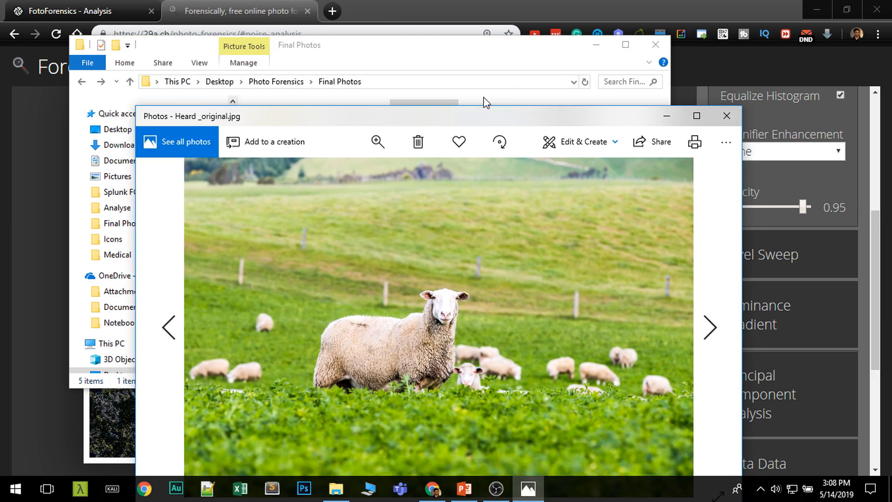
click(598, 46)
click(666, 116)
scroll(781, 279, up, 5)
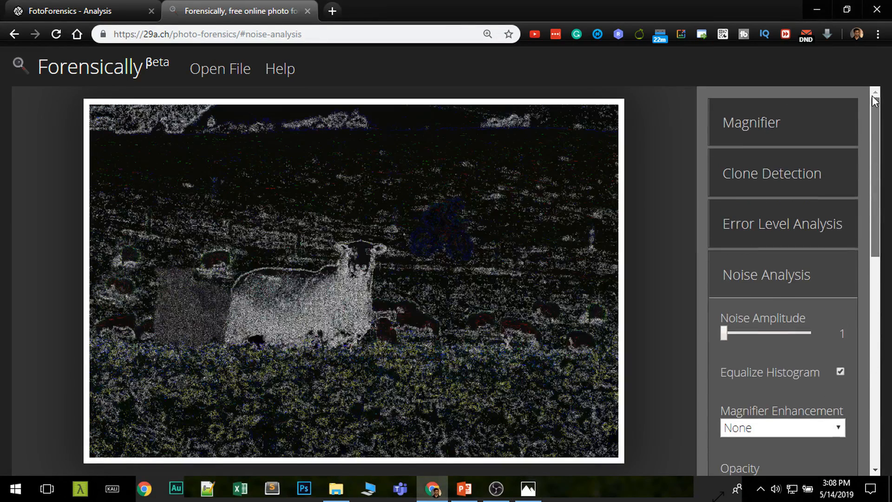
click(752, 122)
Step: Shrink and reposition the Photos window beside the analysed image for comparison
key(alt+Tab)
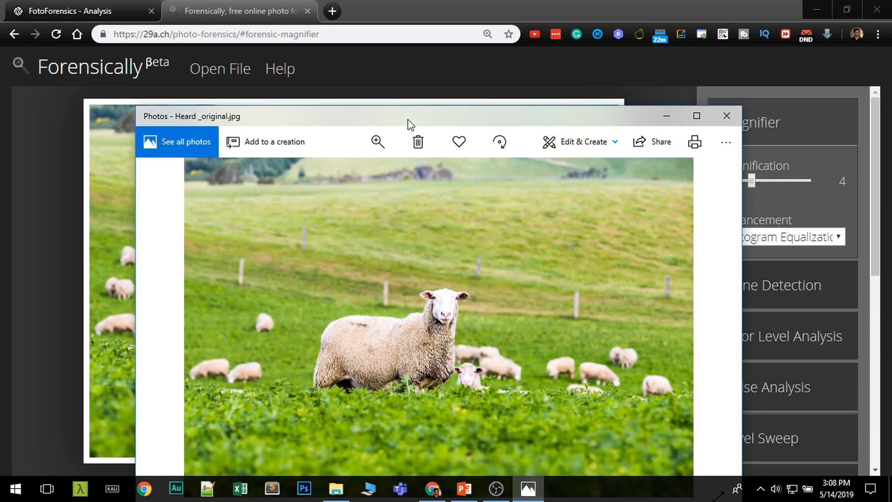
drag(405, 124, 279, 85)
drag(556, 80, 328, 168)
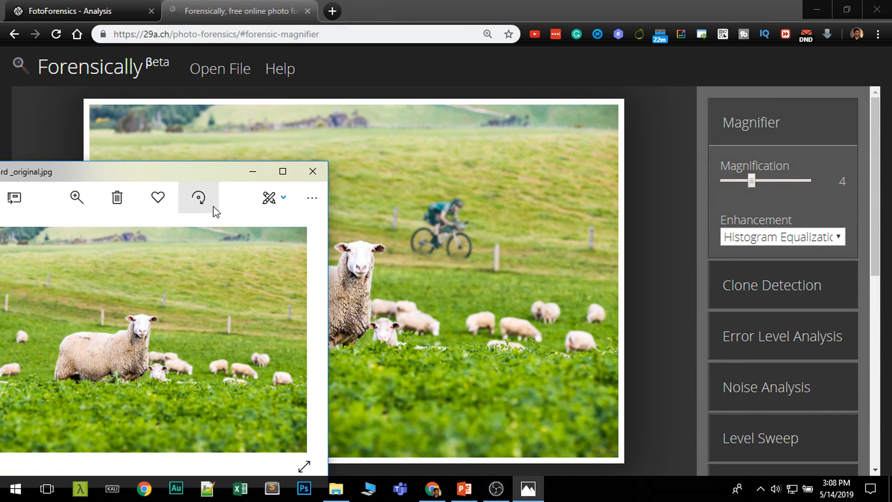
mouse_move(203, 168)
mouse_down()
mouse_move(235, 130)
mouse_move(236, 94)
mouse_up()
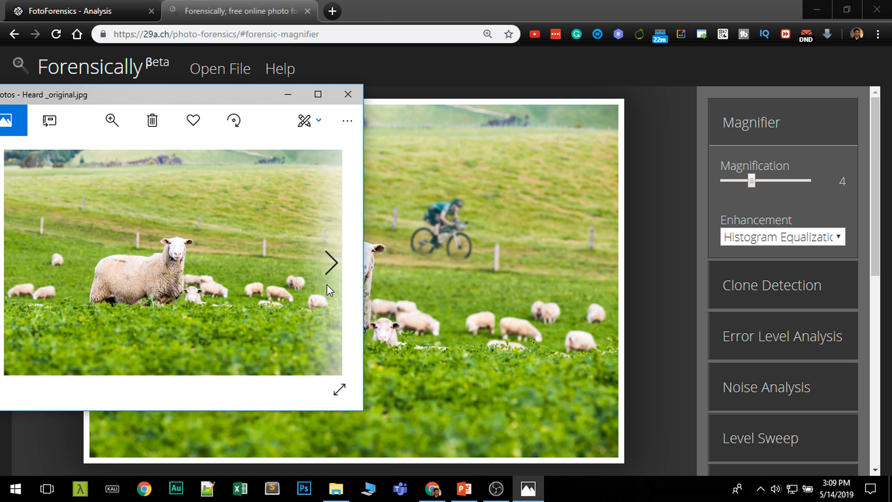
drag(254, 92, 687, 52)
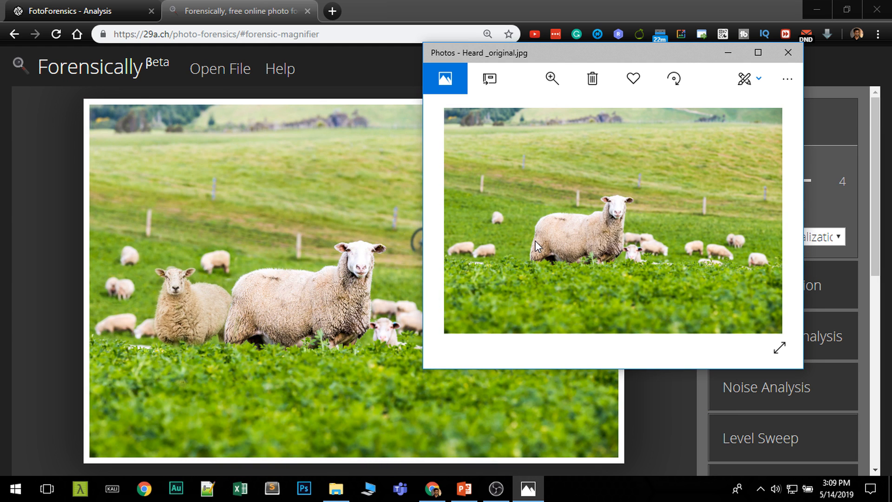
Step: Run ELA on the sheep photo in FotoForensics to show its error-level result
click(789, 53)
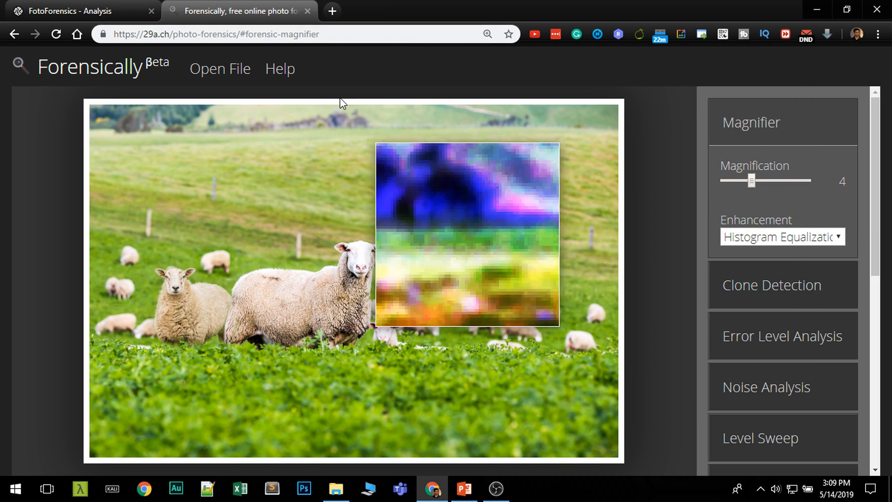
click(41, 12)
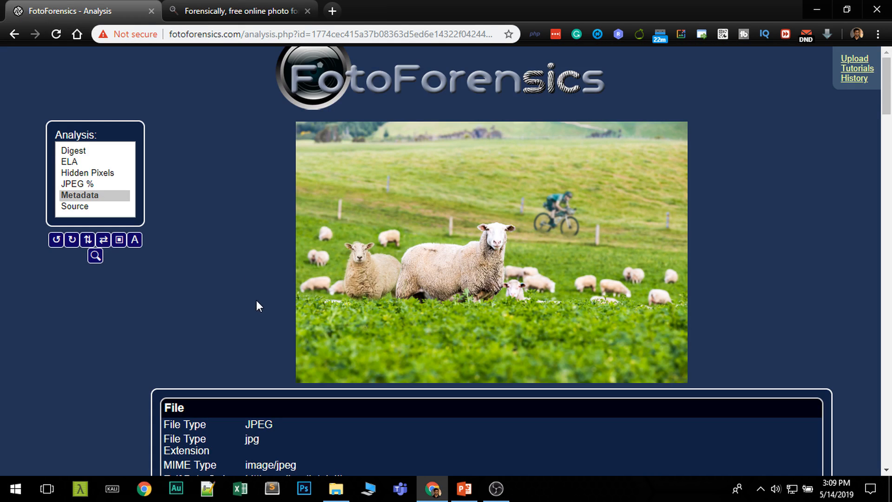
scroll(252, 295, down, 1)
click(70, 96)
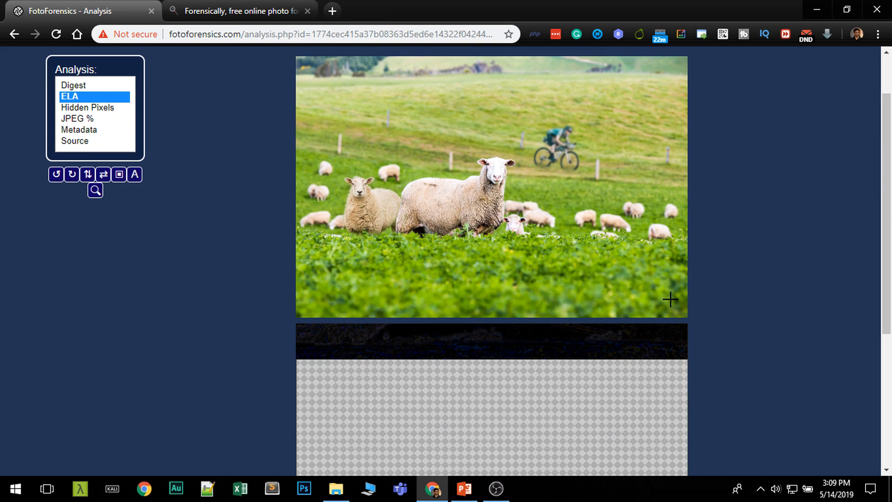
scroll(574, 282, down, 1)
scroll(425, 277, down, 2)
scroll(406, 313, up, 1)
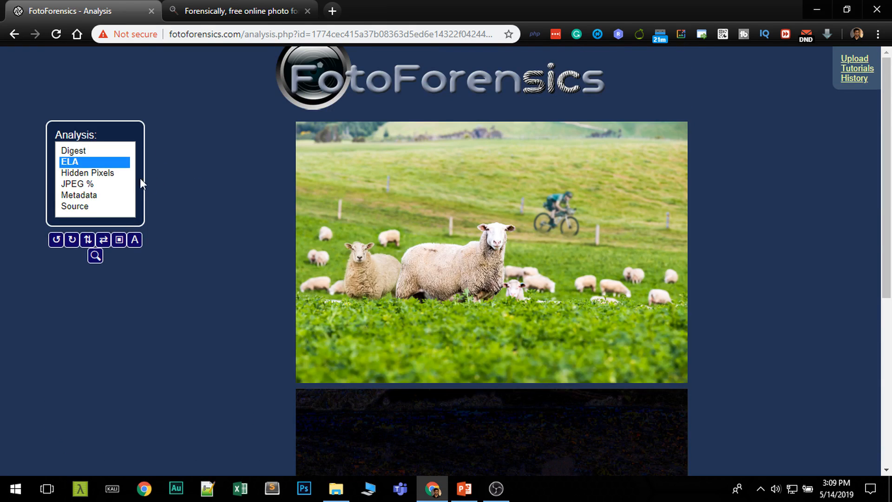
Step: Load The Hybrid.jpg into Forensically and start clone detection on it
key(ctrl+Tab)
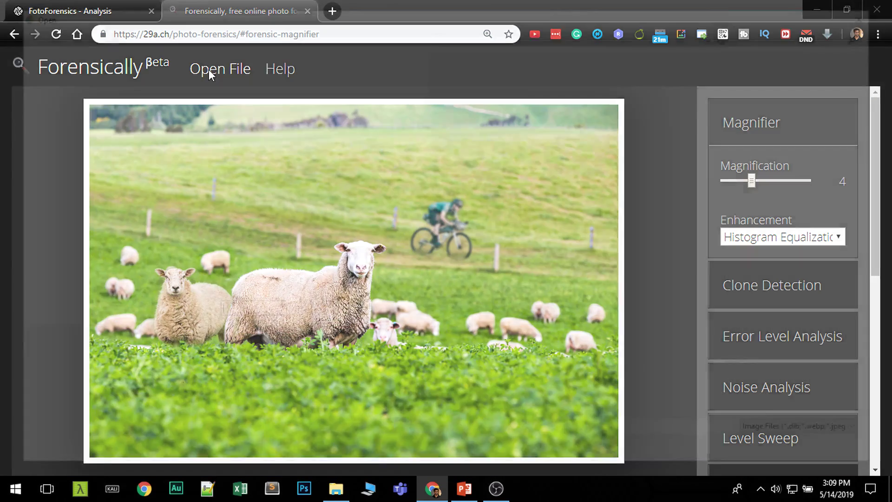
click(210, 73)
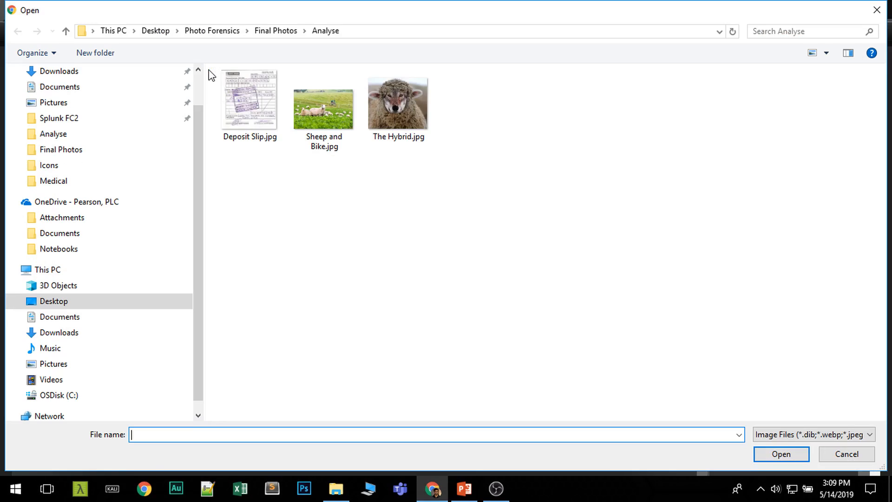
double_click(409, 107)
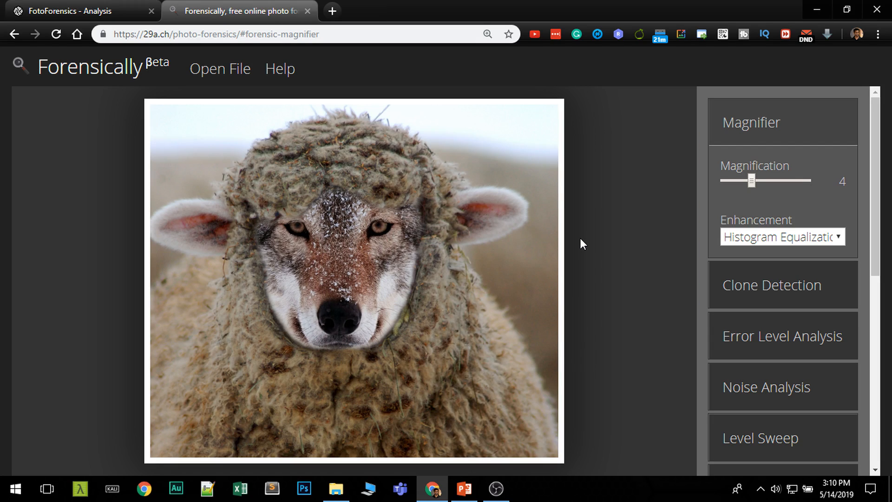
click(777, 287)
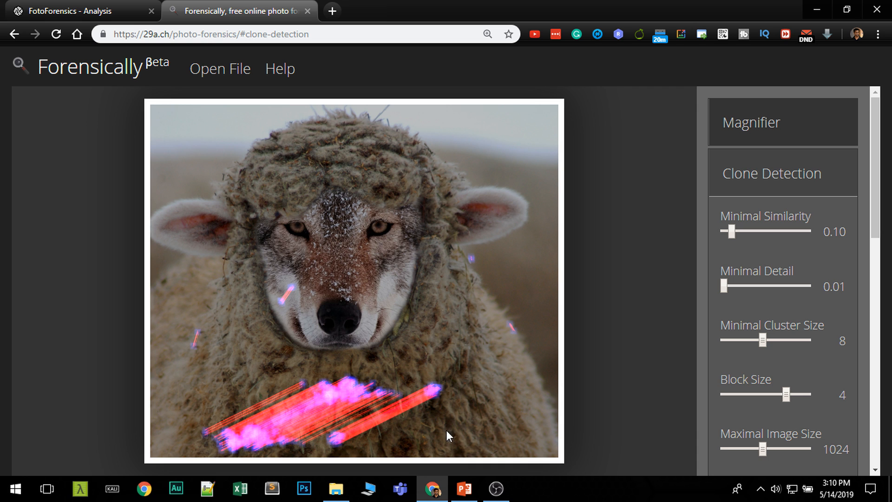
Step: Open Sheep_face_orginal.jpg in Photos beside the hybrid for comparison, then minimize it
click(336, 489)
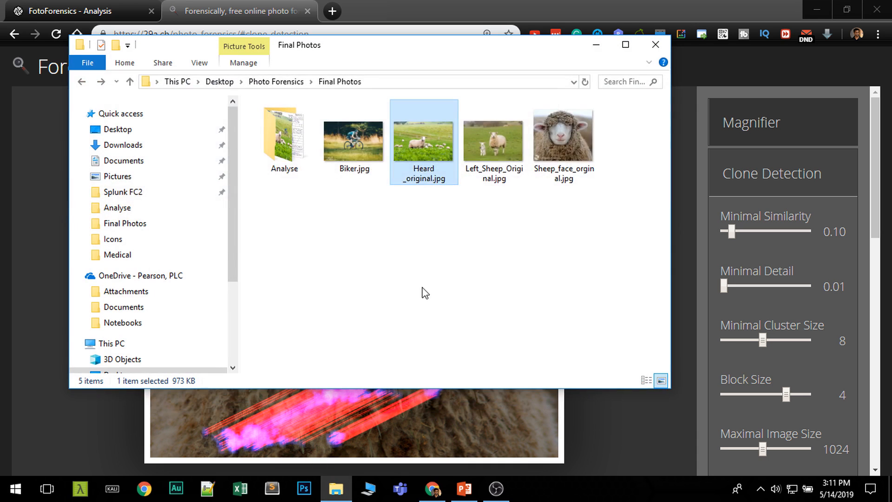
double_click(576, 143)
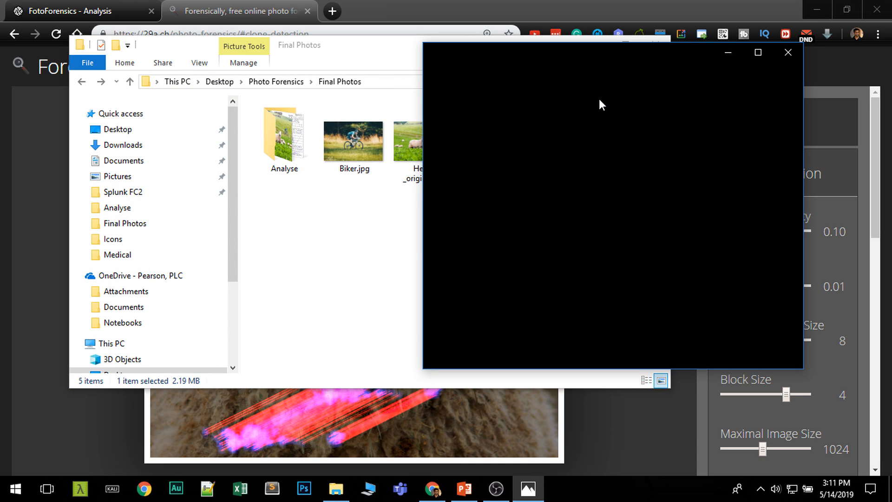
click(413, 66)
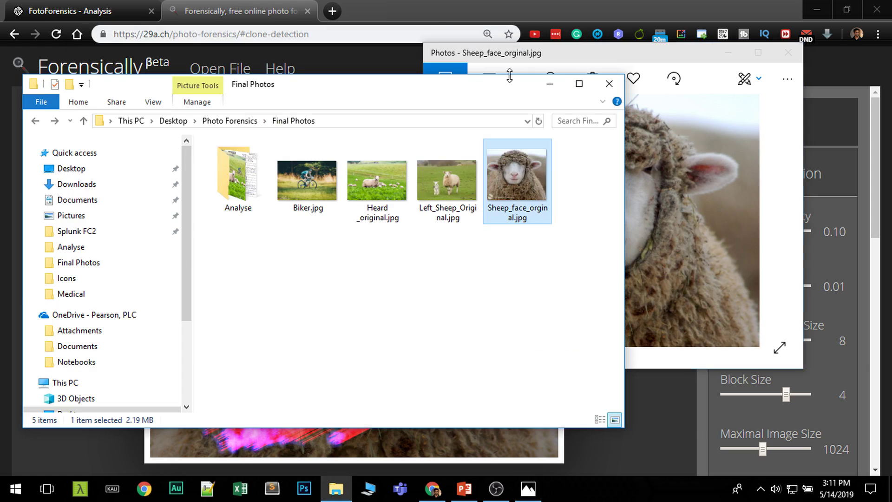
click(549, 83)
drag(574, 60, 685, 59)
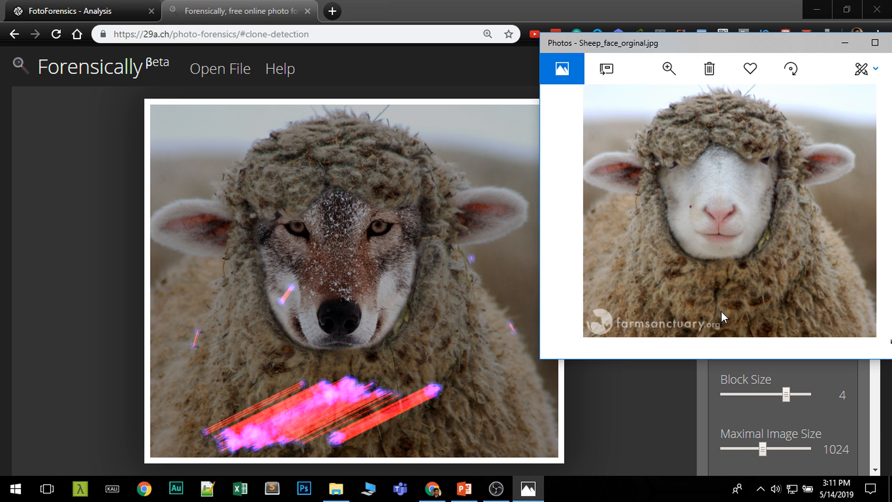
click(844, 48)
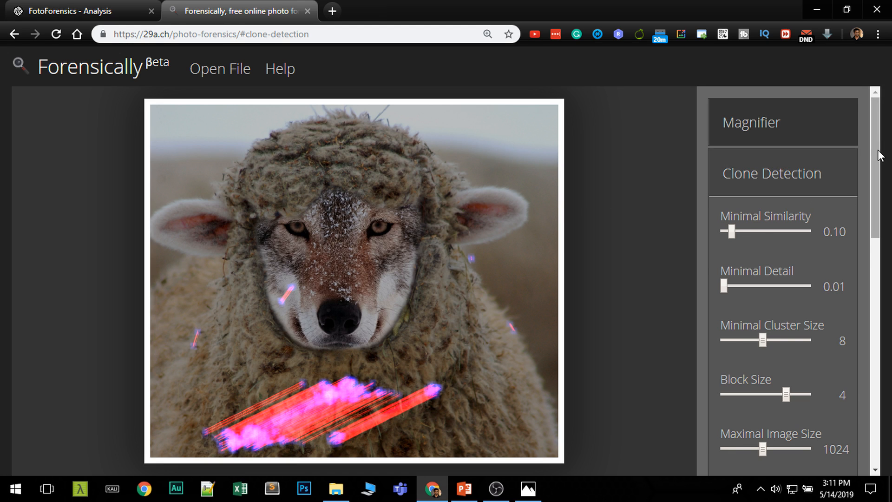
scroll(847, 199, down, 4)
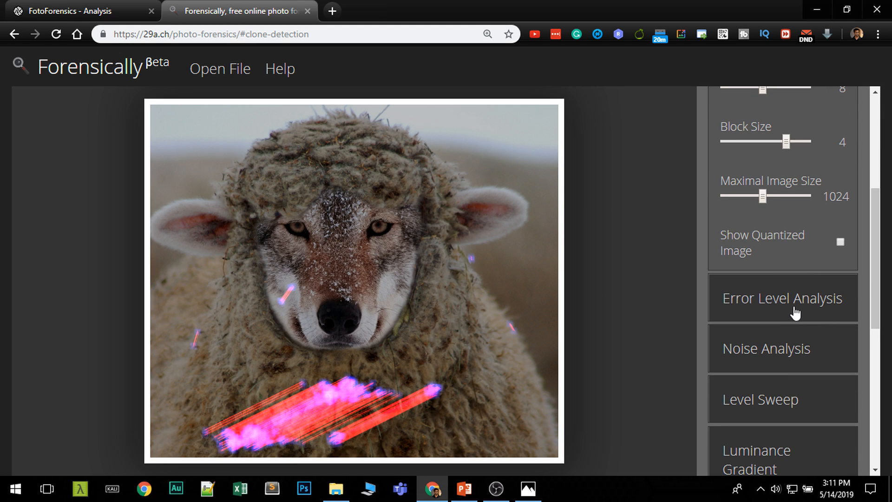
Step: Show the error level analysis of the wolf-sheep hybrid image
click(796, 307)
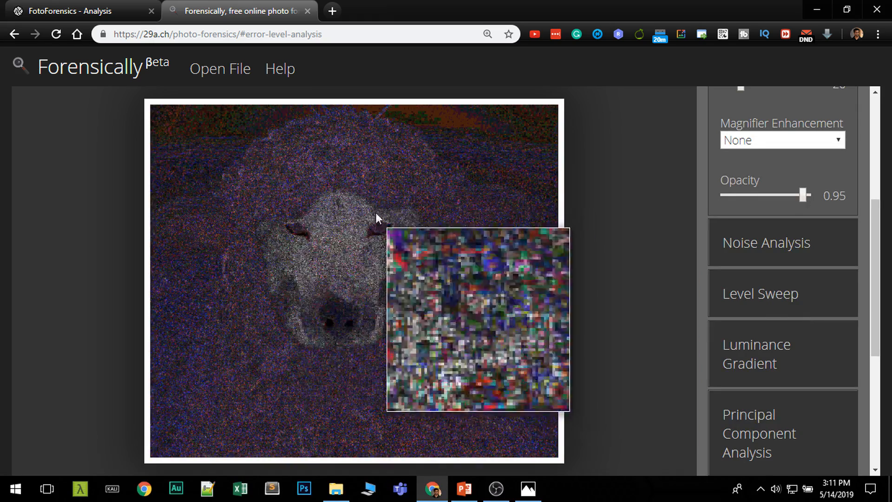
Step: View the original wolf.jpg from the Photo Forensics folder for comparison, then return to the analysis
click(335, 489)
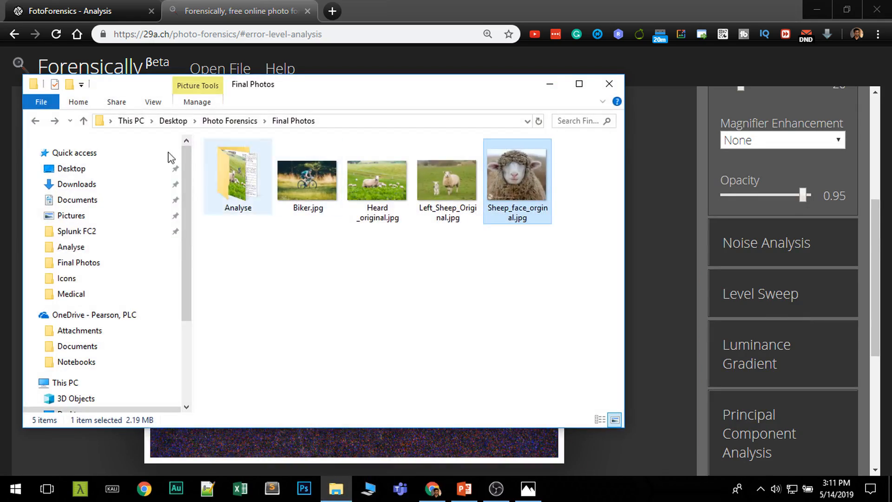
click(36, 121)
scroll(318, 273, down, 5)
click(248, 358)
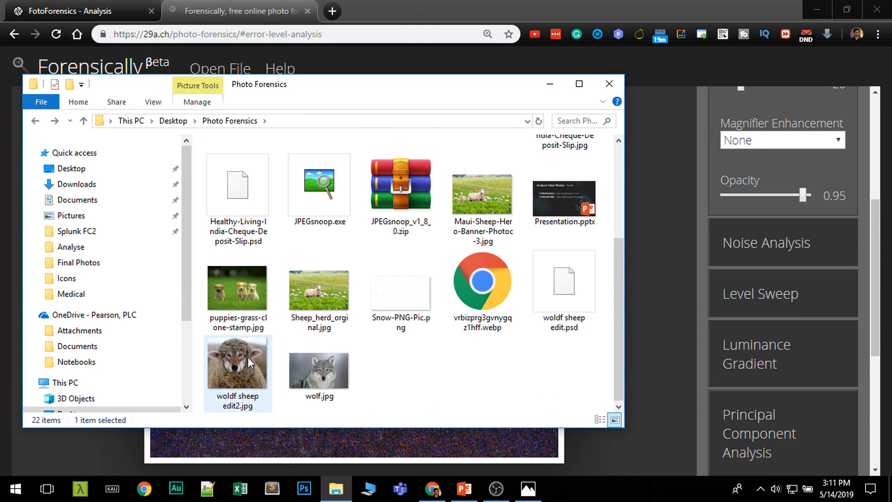
click(300, 370)
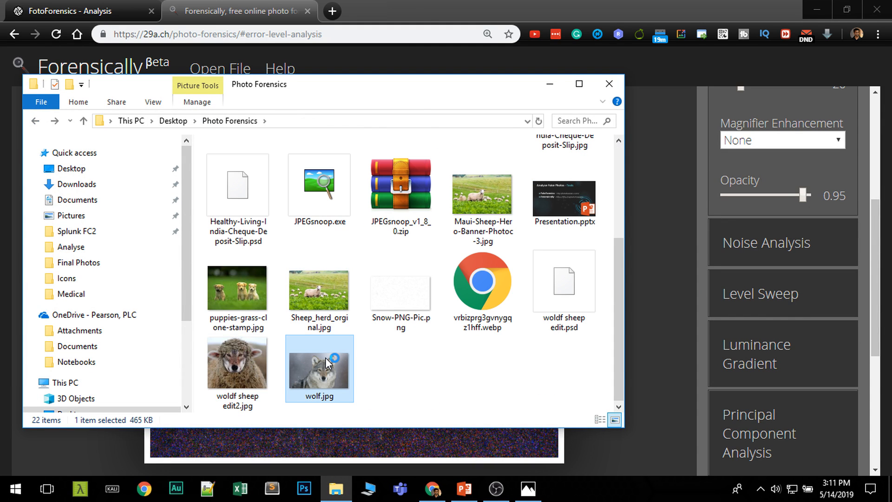
click(549, 85)
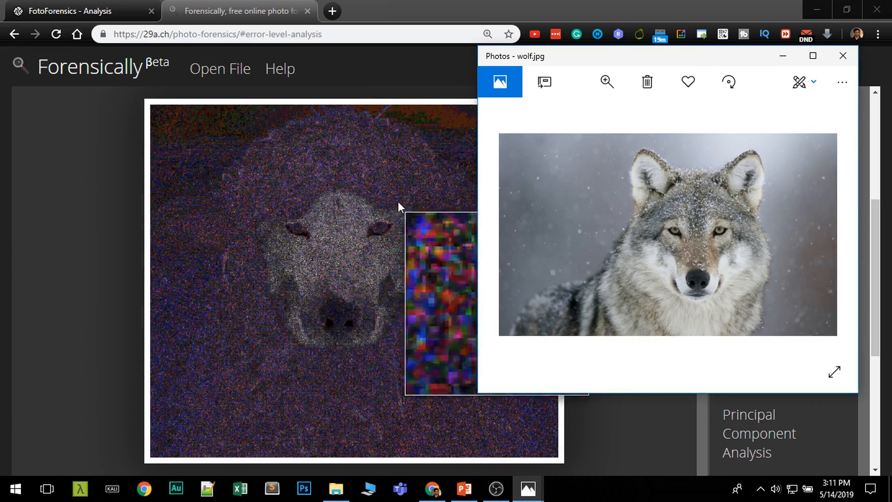
click(354, 244)
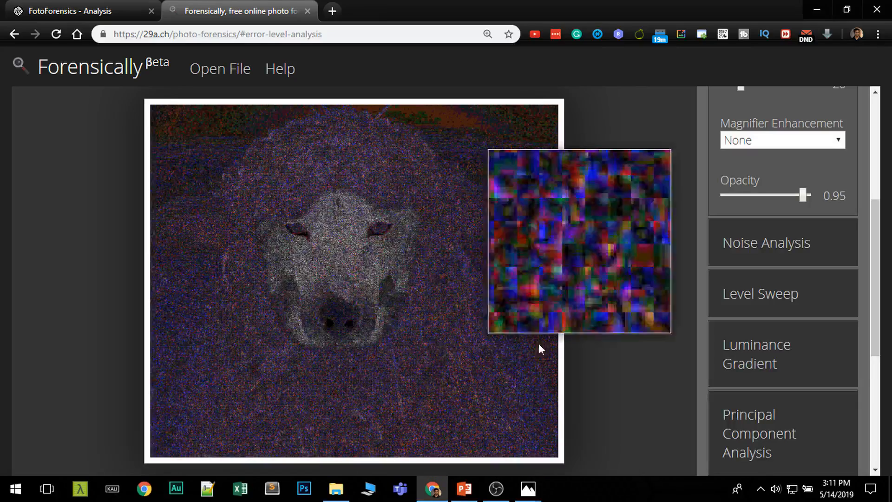
Step: Inspect the hybrid's noise analysis, then bring up the file picker for another image
click(741, 251)
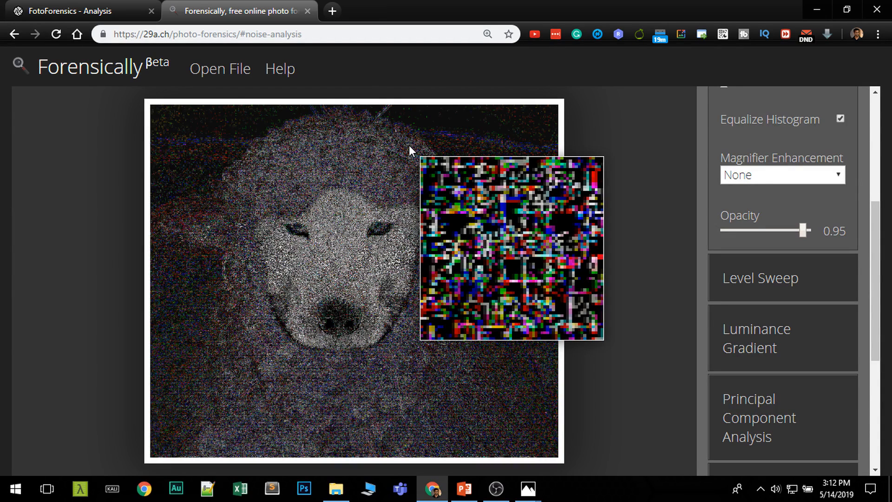
click(220, 68)
Step: Load Deposit Slip.jpg into Forensically in place of the hybrid
click(254, 98)
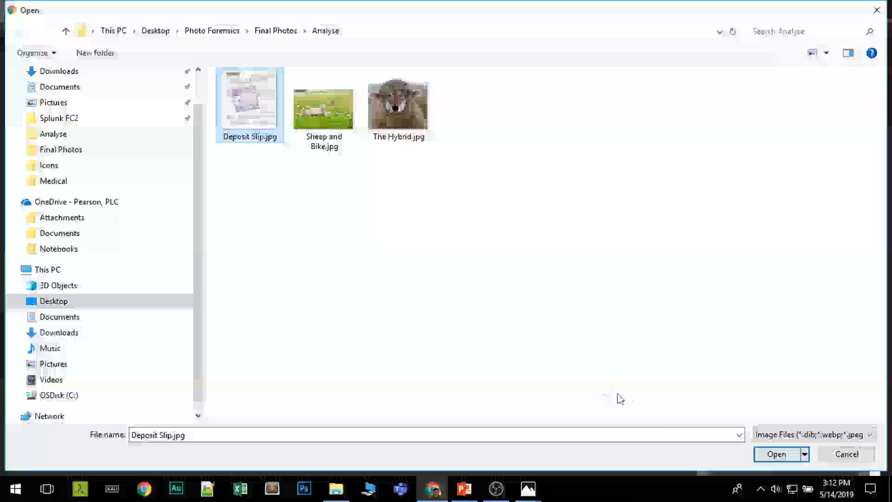
click(764, 455)
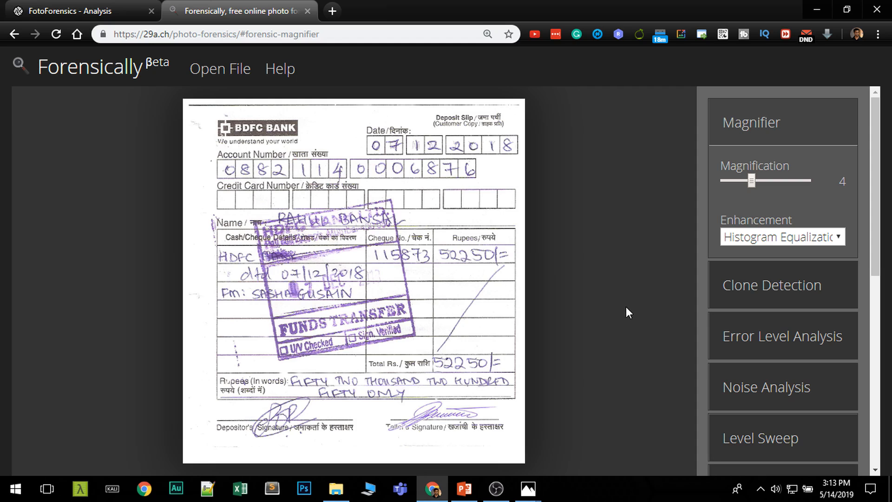
Step: Run clone detection on the deposit slip, linking matching blocks across the form
click(738, 285)
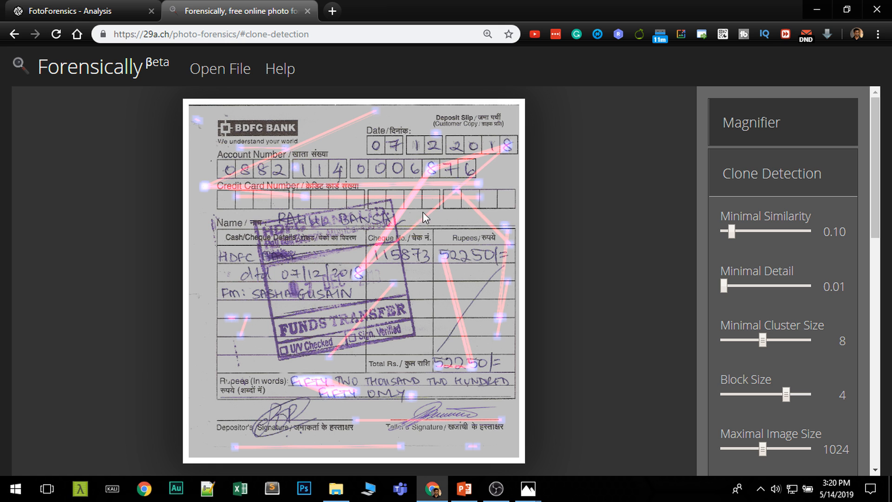
Step: View the deposit slip's error level analysis at JPEG quality about 94, then return to FotoForensics
click(816, 179)
drag(878, 195, 880, 278)
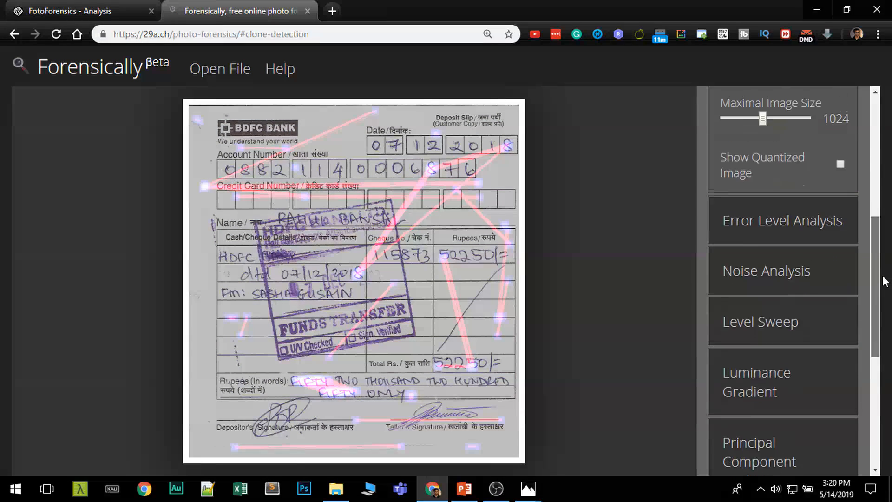
click(782, 217)
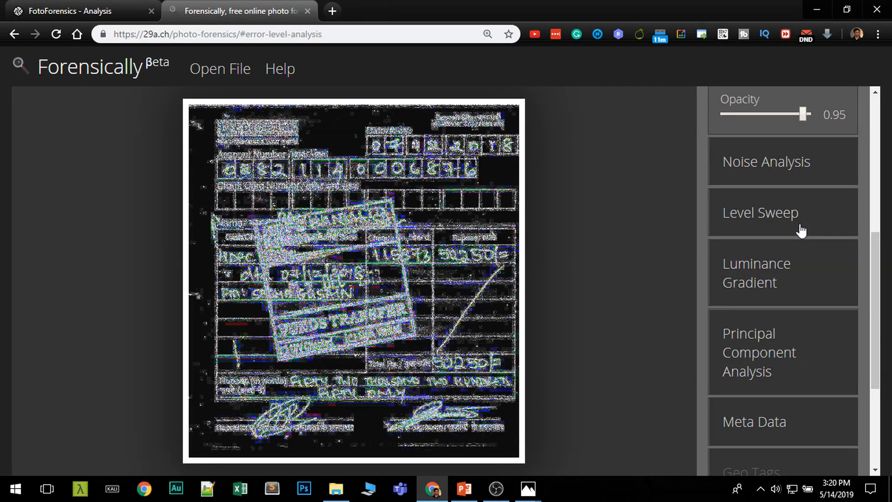
drag(873, 245, 870, 135)
click(803, 222)
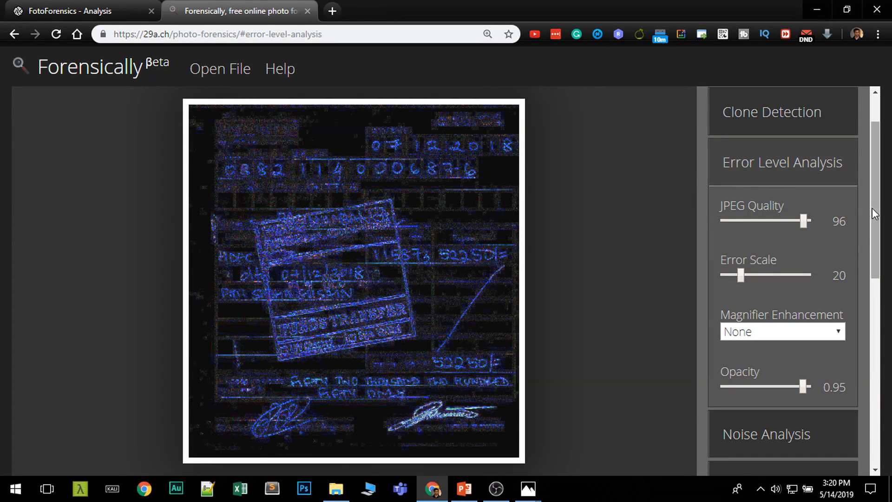
scroll(874, 207, down, 3)
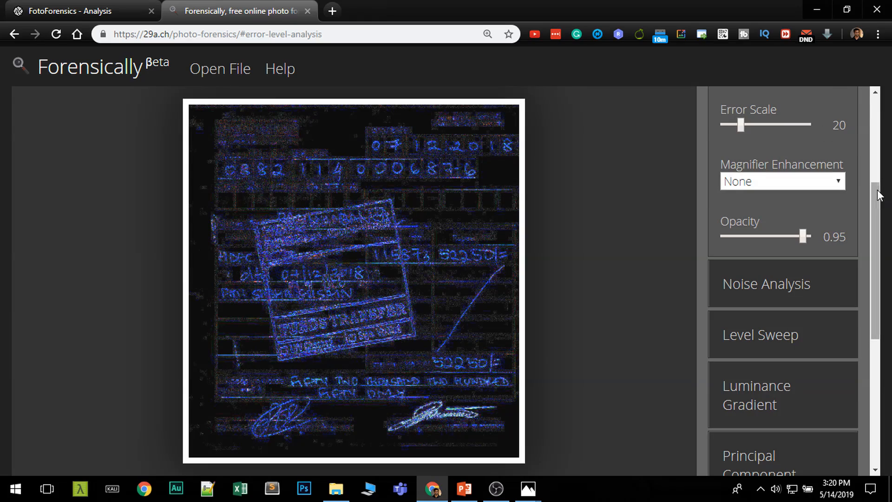
scroll(885, 183, up, 3)
drag(804, 165, 804, 166)
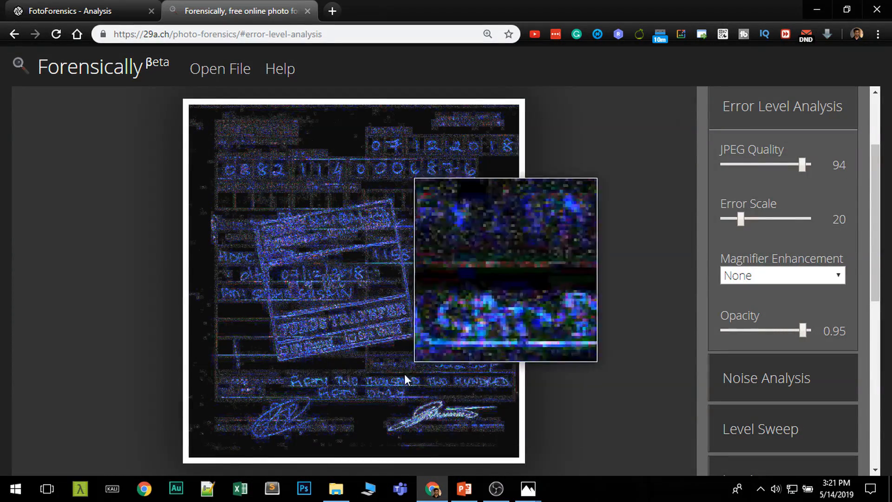
click(84, 11)
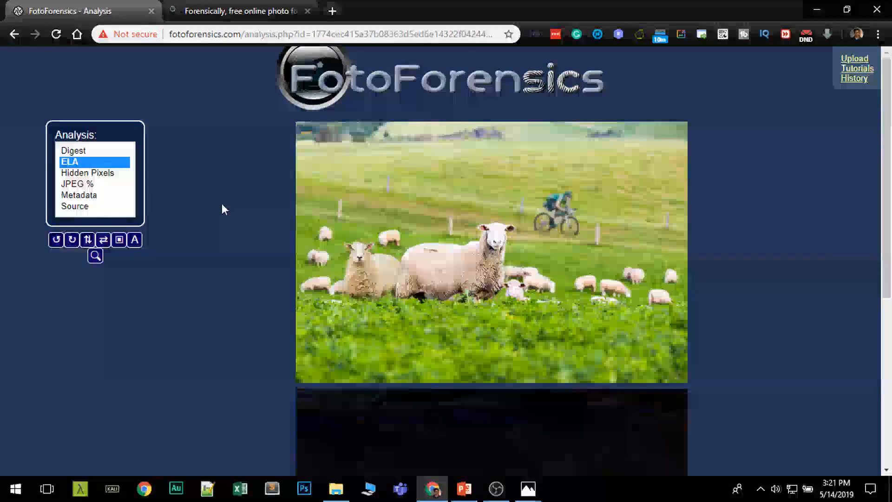
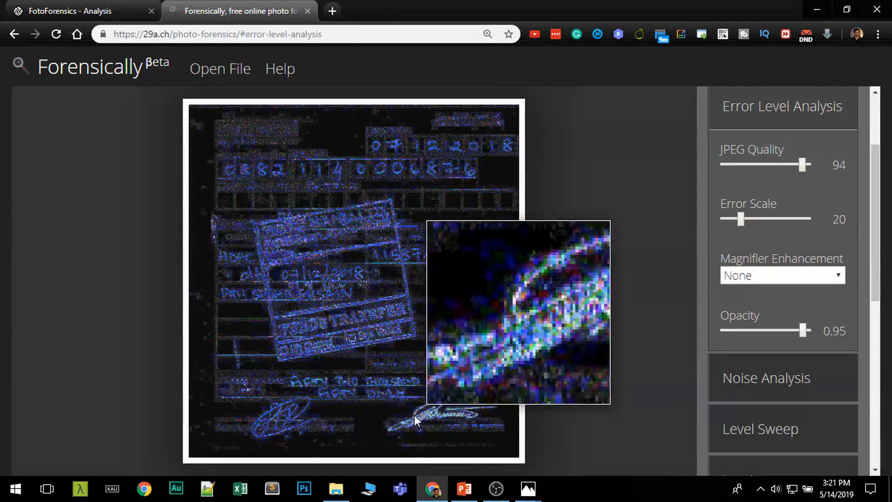
Step: From File Explorer's Photo Forensics folder, open Healthy-Living-India-Cheque-Deposit-Slip.jpg in Photos
key(alt+Tab)
click(35, 121)
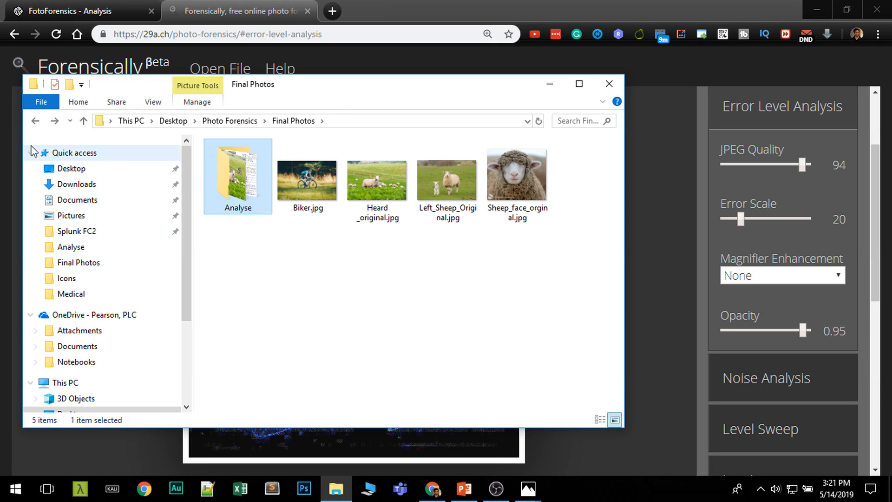
click(36, 121)
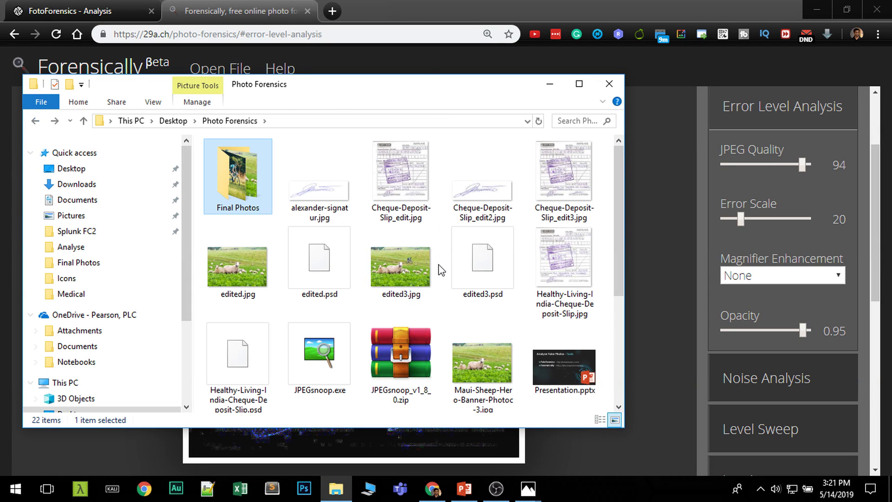
double_click(556, 263)
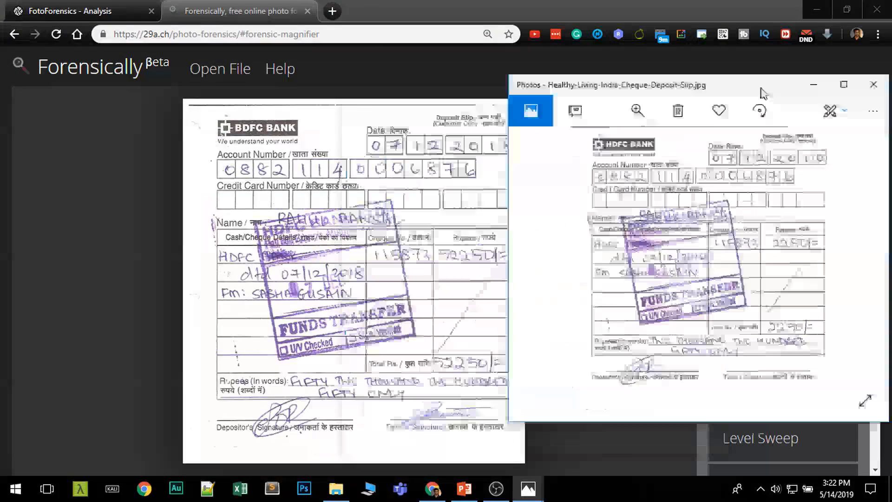
Step: Compare the original slip's 2250 amount beside the edited 52250, then close the Photos viewer
drag(766, 93, 780, 95)
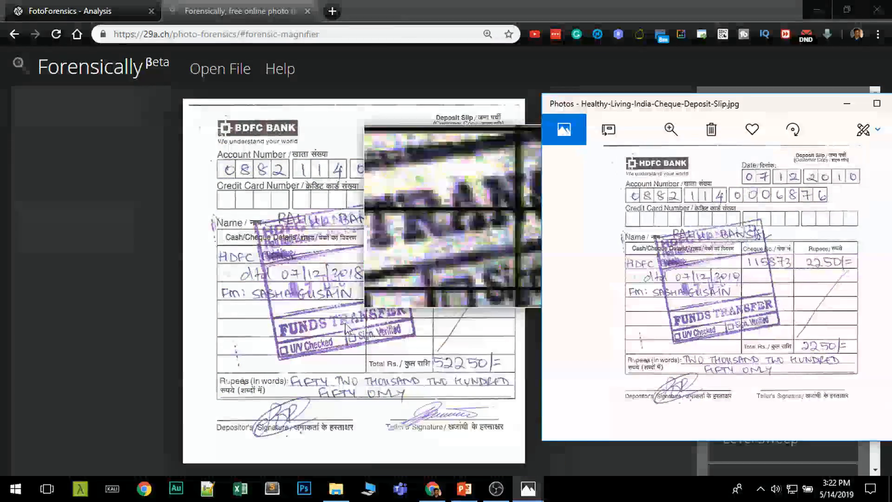
click(569, 273)
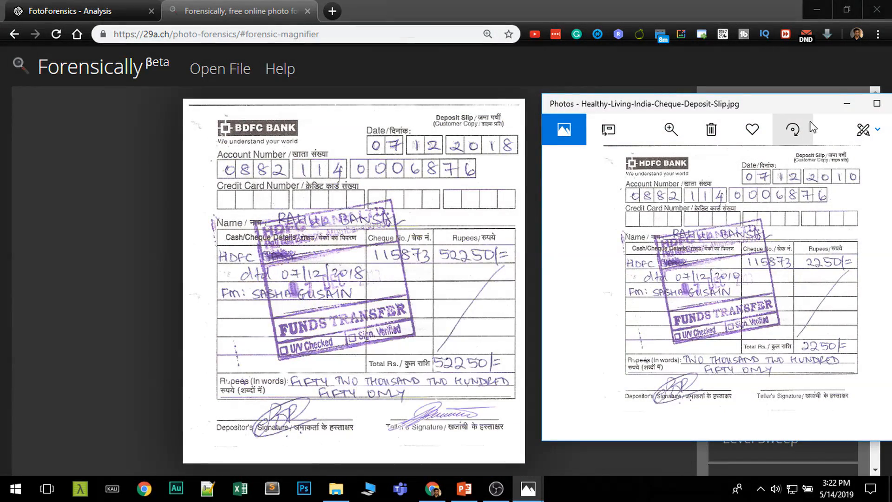
drag(810, 106, 688, 96)
click(785, 94)
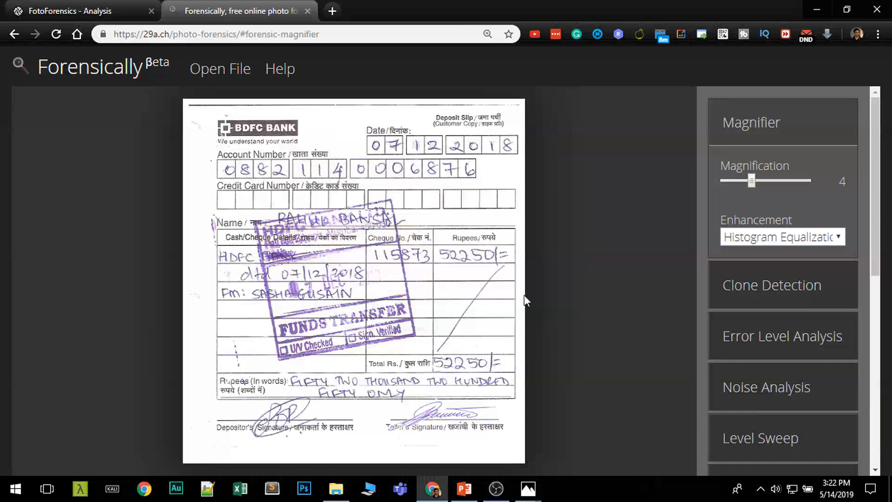